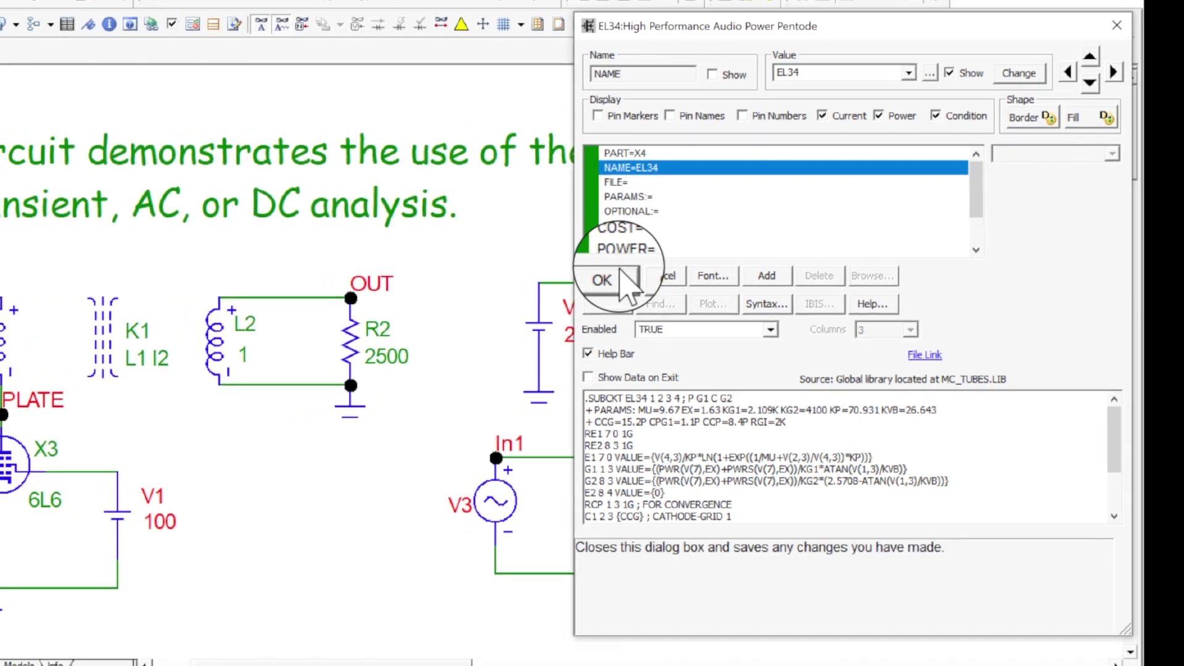
Accept the EL34 model for the second circuit's tube and reposition its part name and model labels beside the symbol.
click(574, 277)
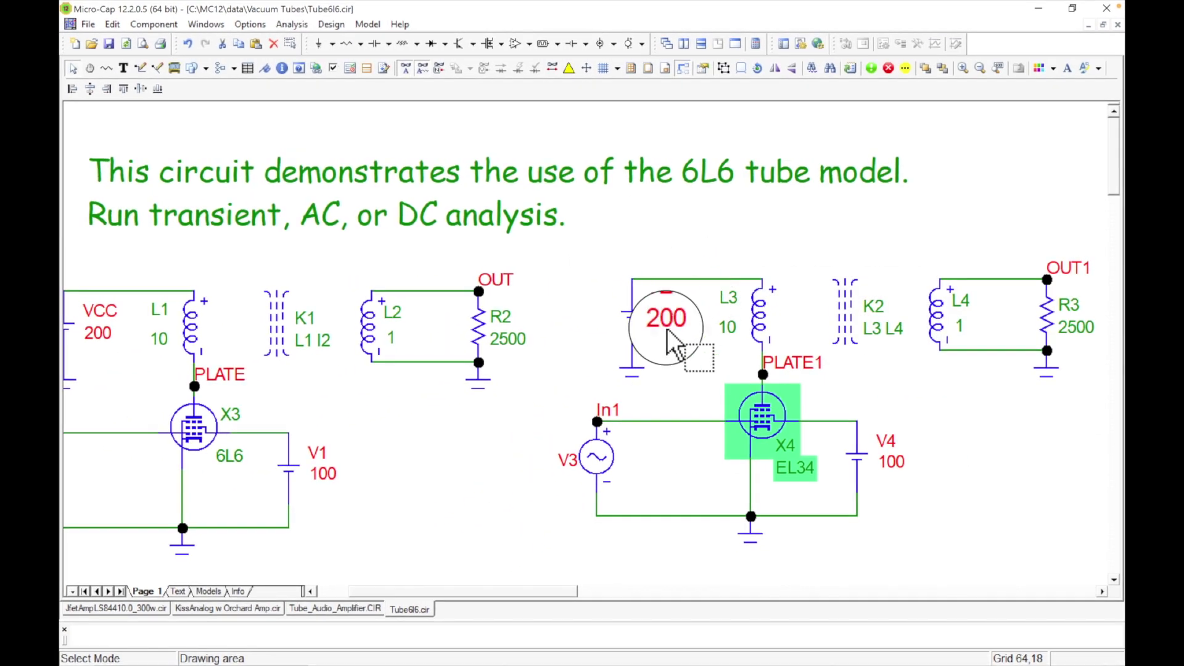
click(664, 488)
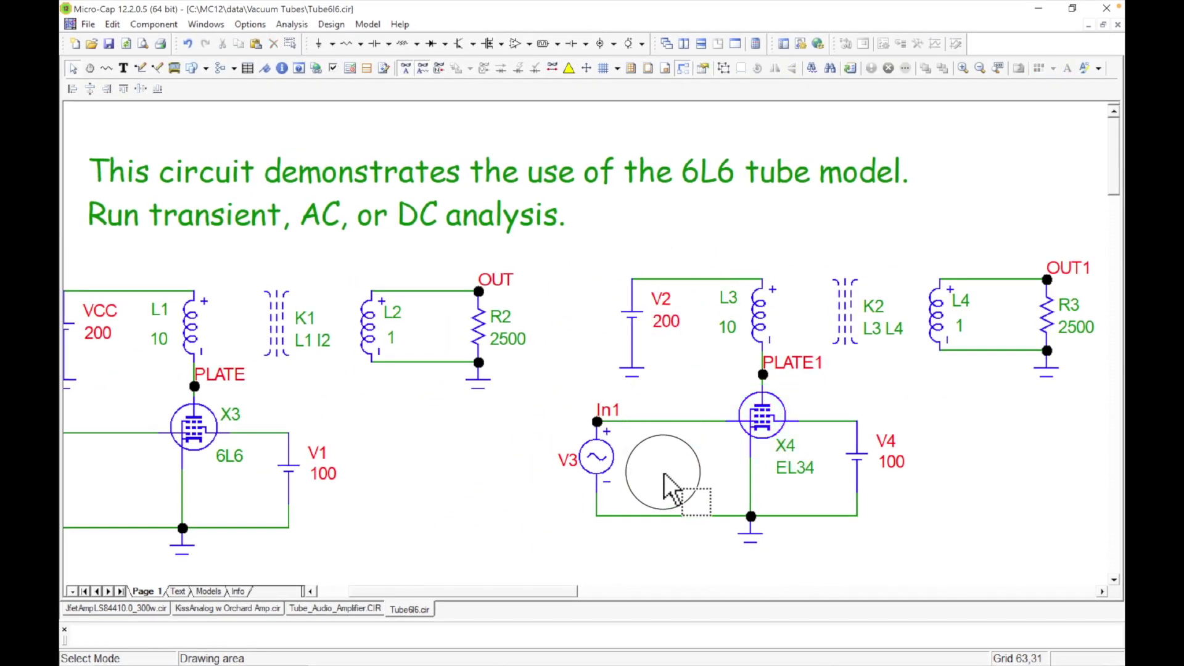
click(720, 503)
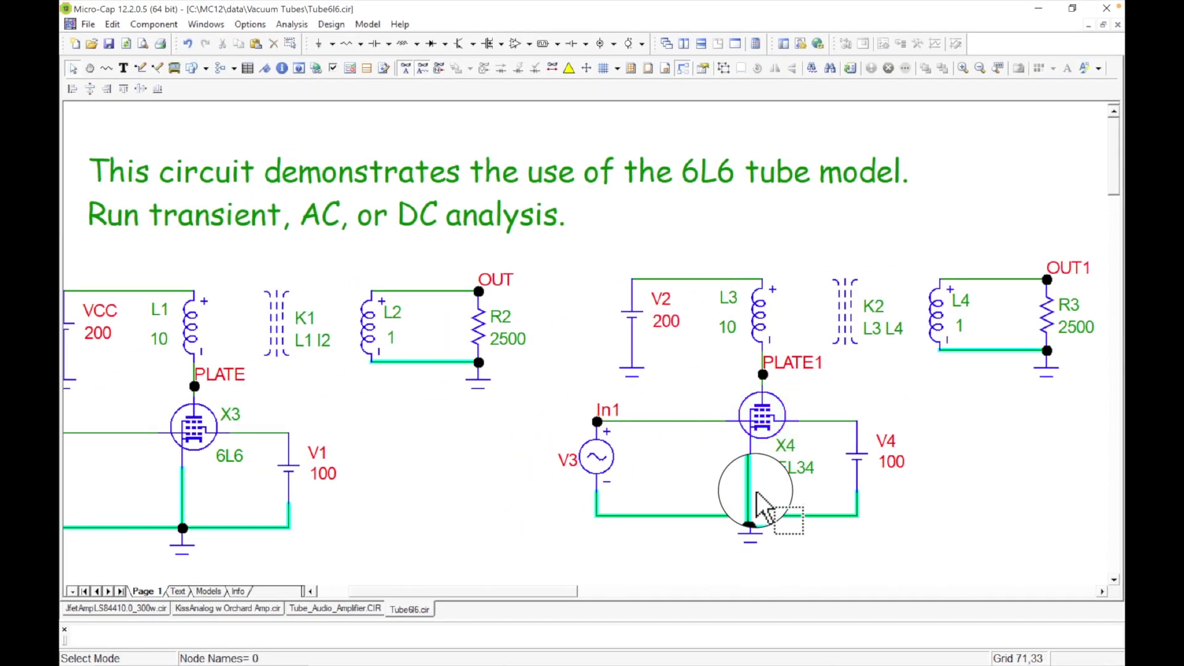
drag(787, 456, 805, 412)
click(799, 458)
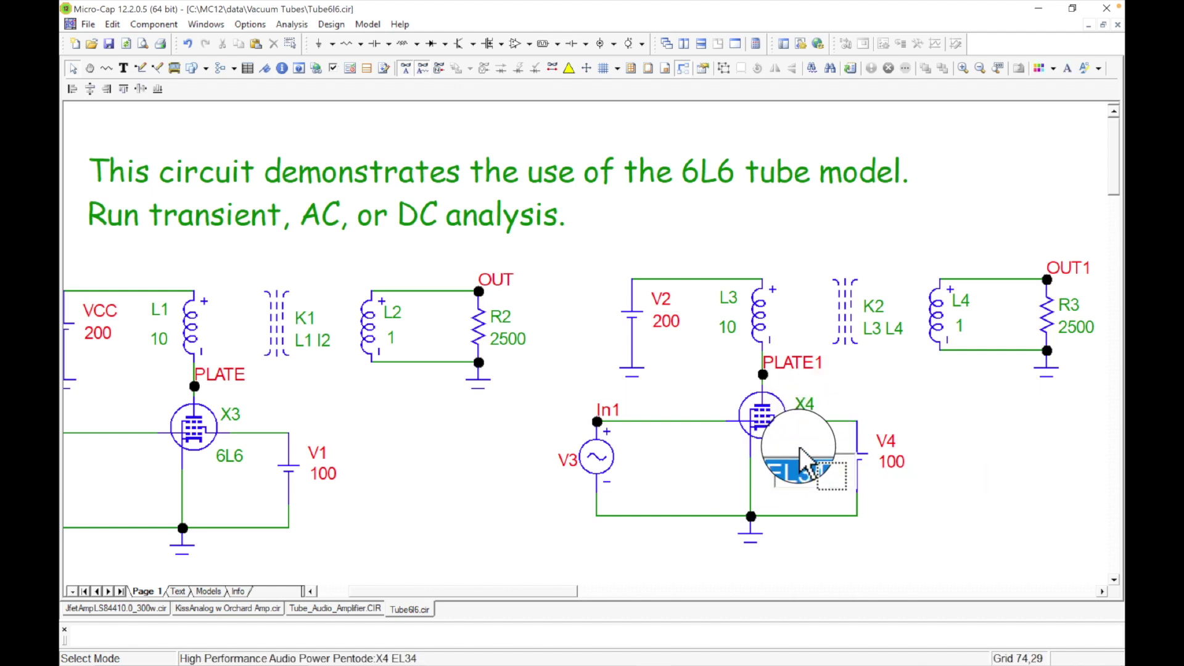
mouse_move(799, 457)
mouse_down()
mouse_move(765, 488)
mouse_move(812, 450)
mouse_move(794, 476)
mouse_up()
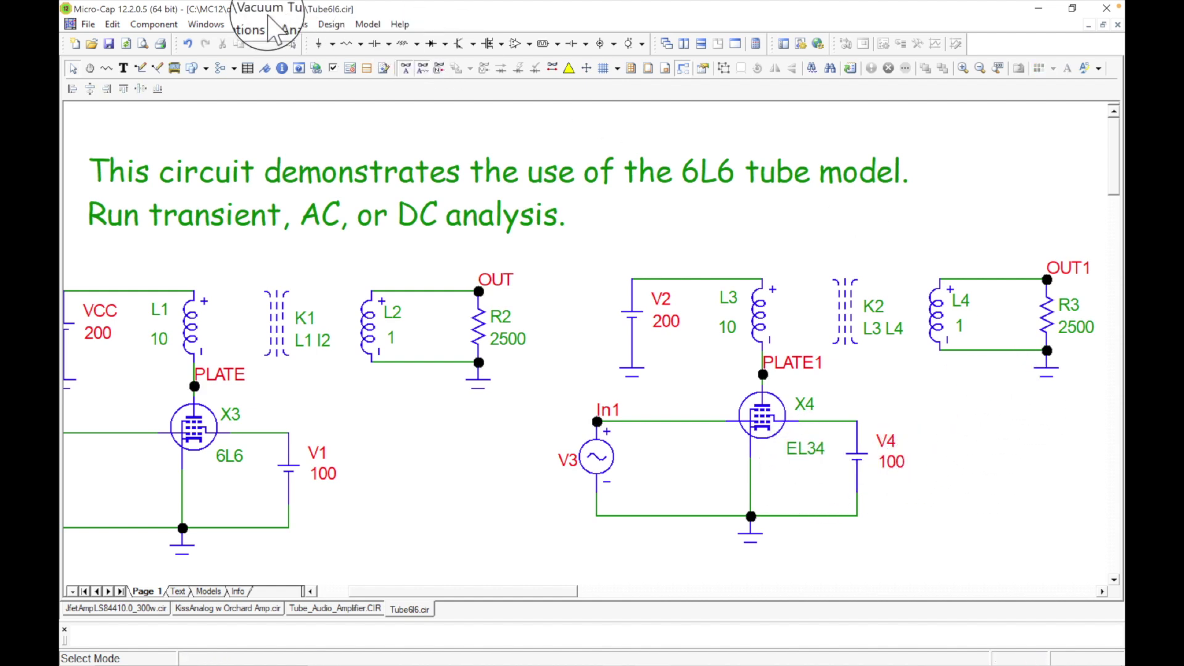
Set up an AC analysis with a second curve plotting v(out1) against f alongside v(out), and run it.
click(290, 24)
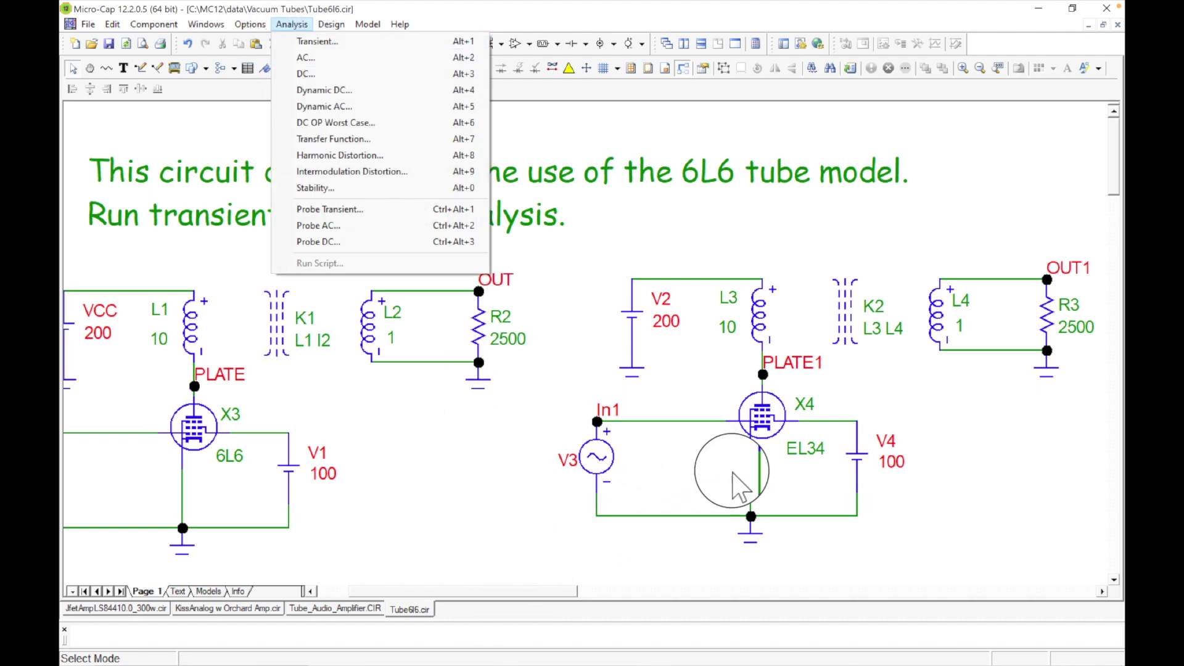
click(917, 458)
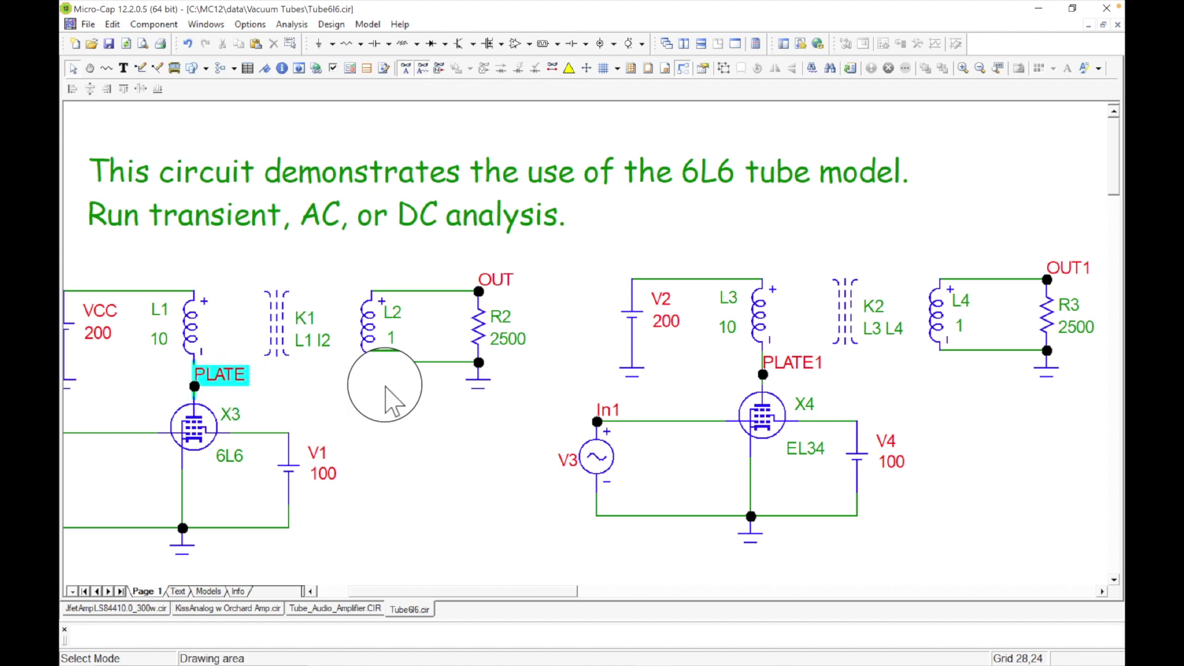
click(292, 26)
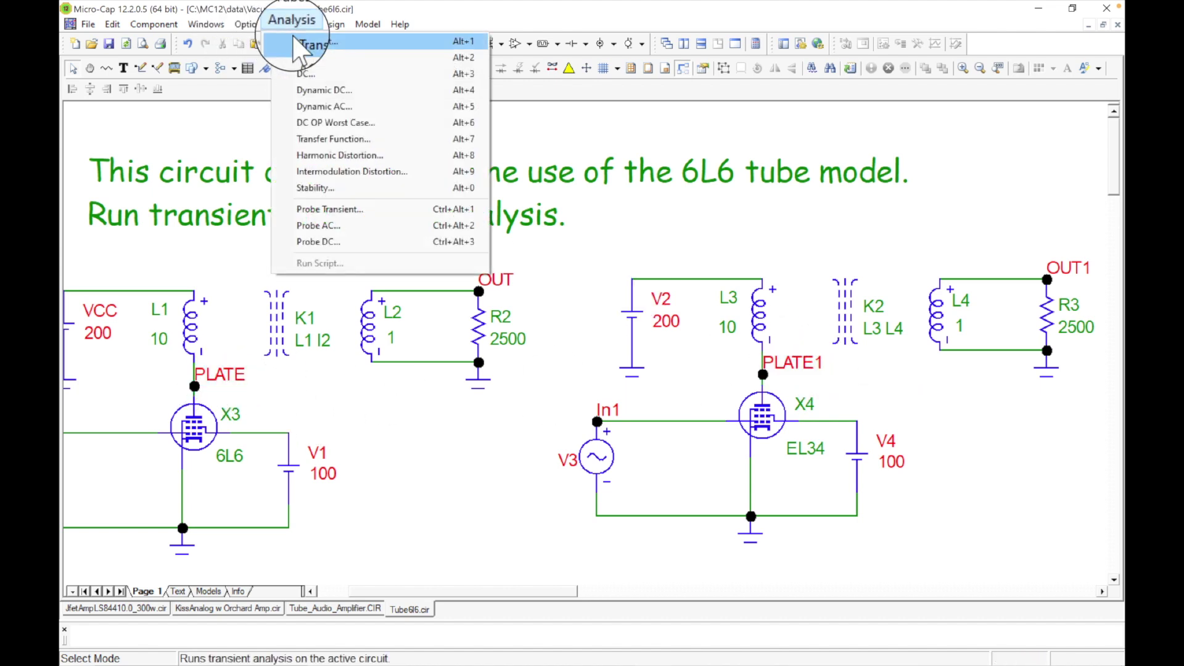
click(295, 57)
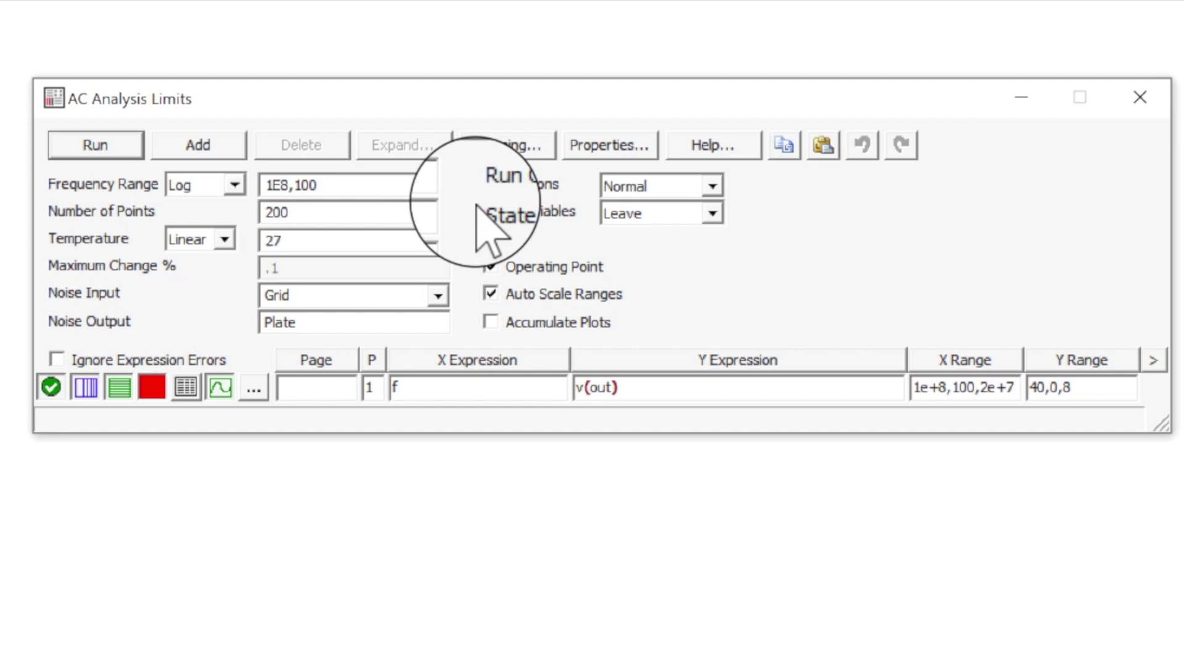
click(217, 145)
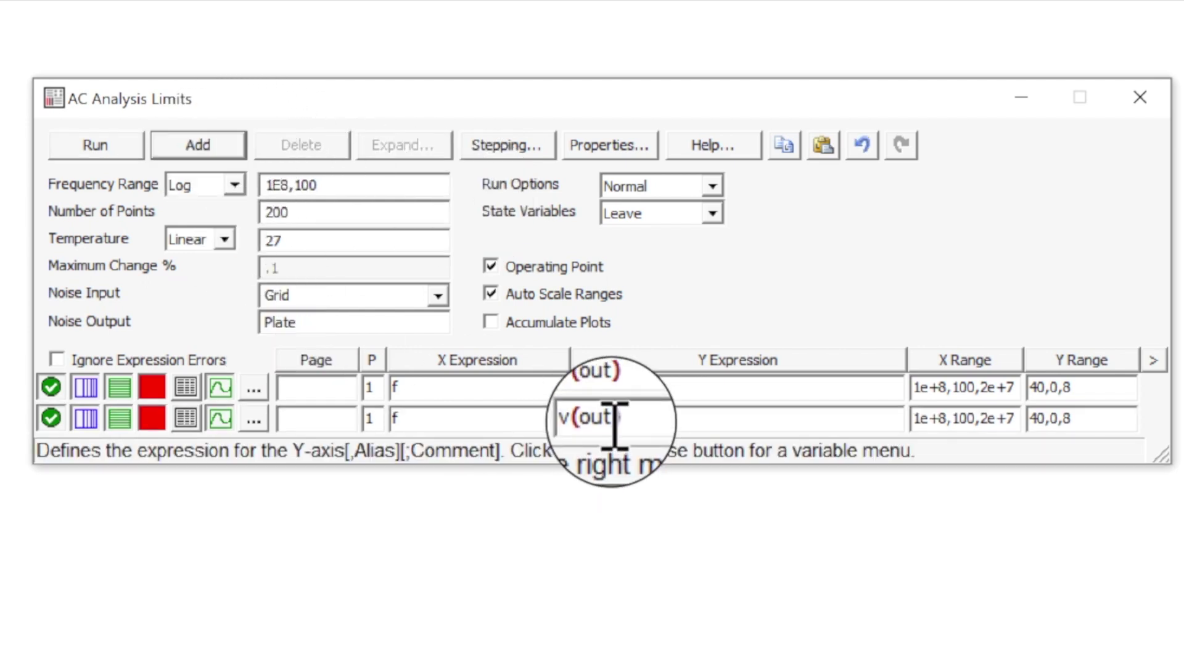
click(614, 419)
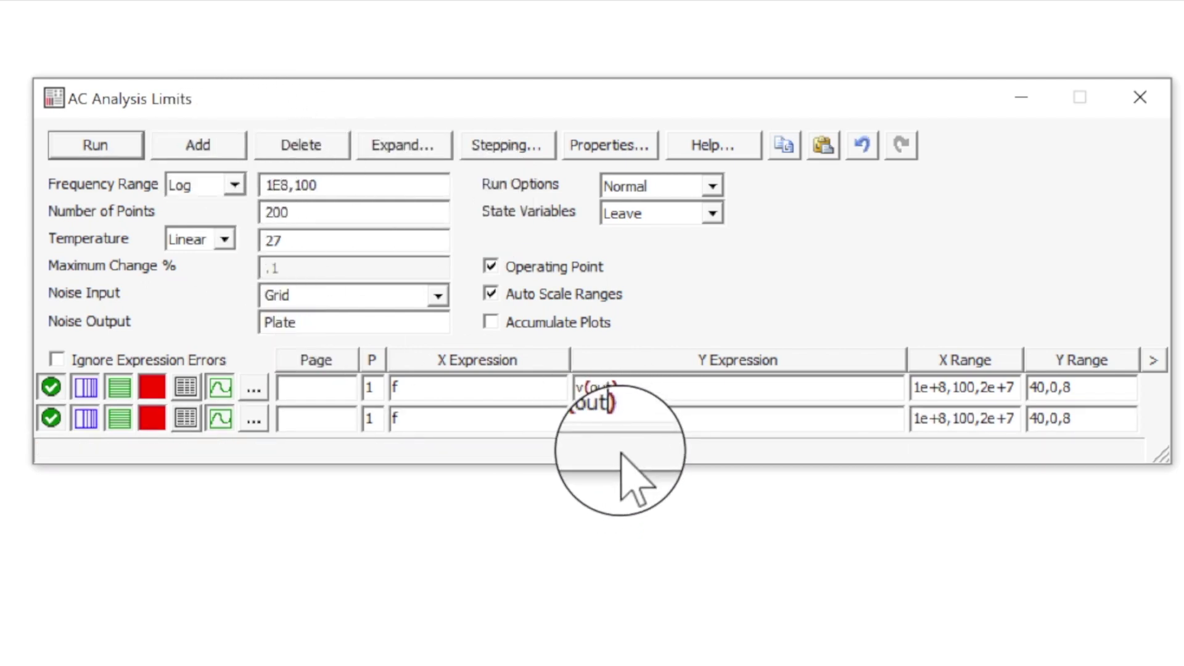
text(1)
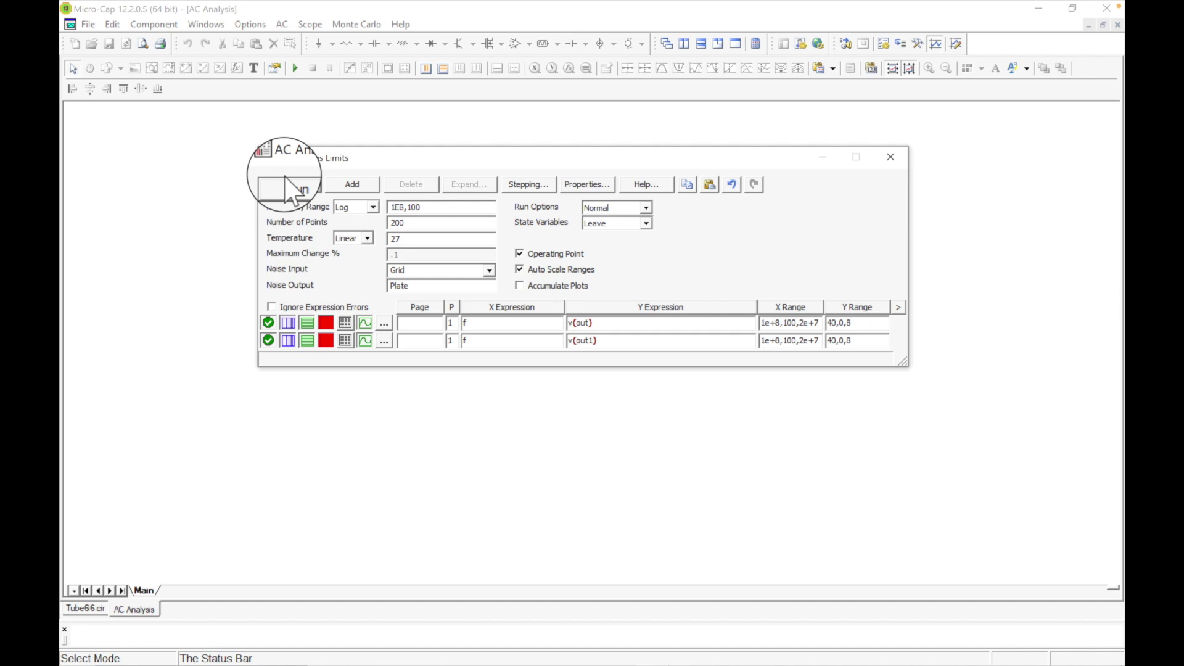
click(287, 186)
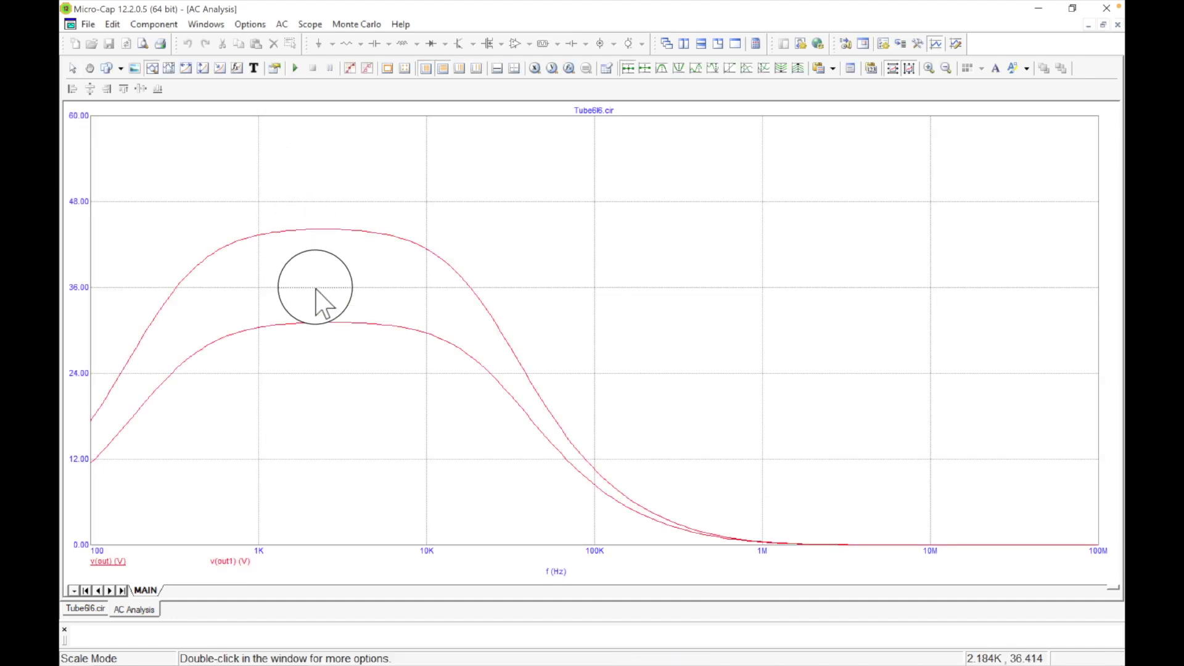
Set the v(out1) curve's line and text color to blue, apply it, and close the AC analysis.
drag(232, 559, 223, 548)
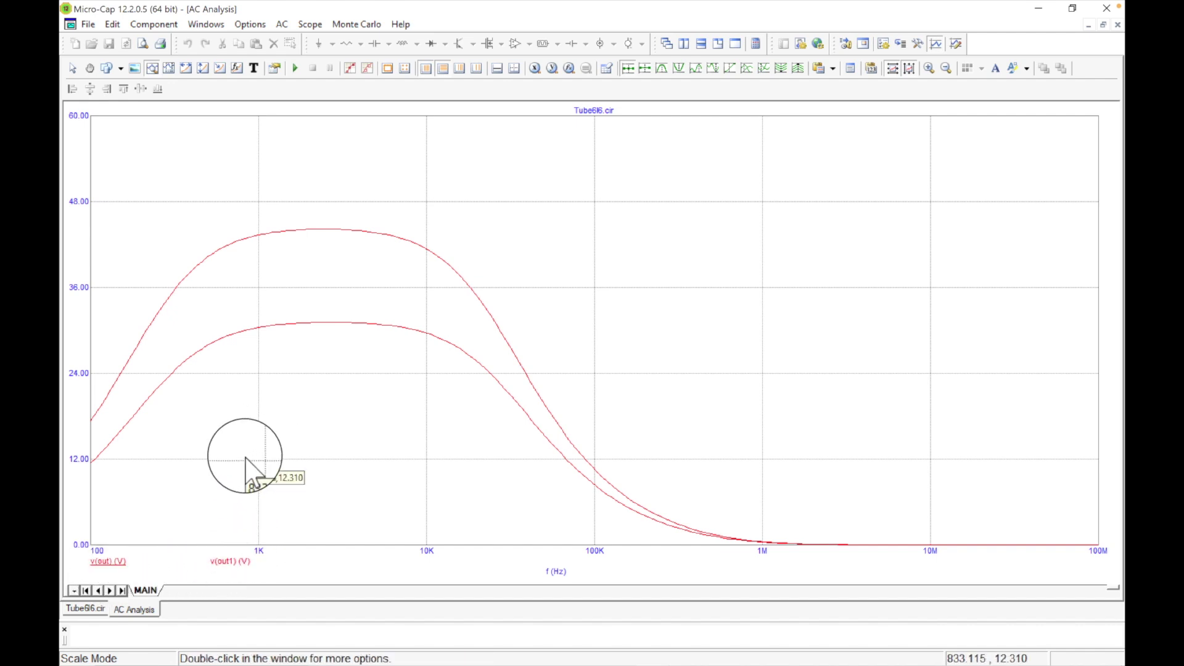
double_click(236, 563)
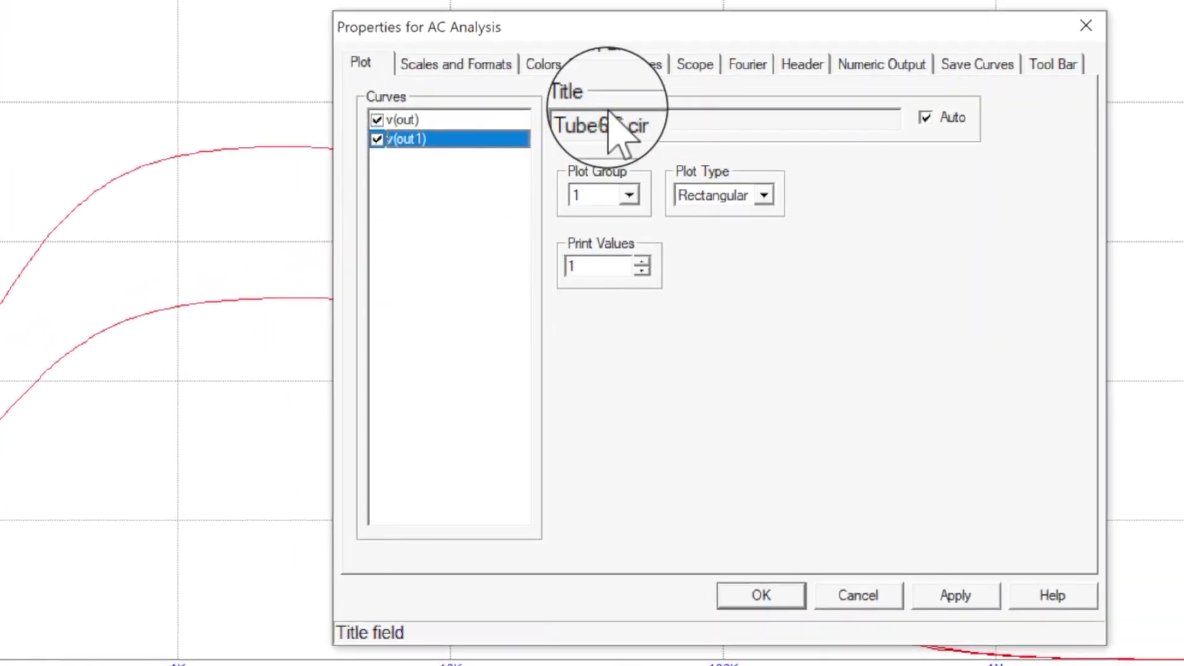
click(628, 60)
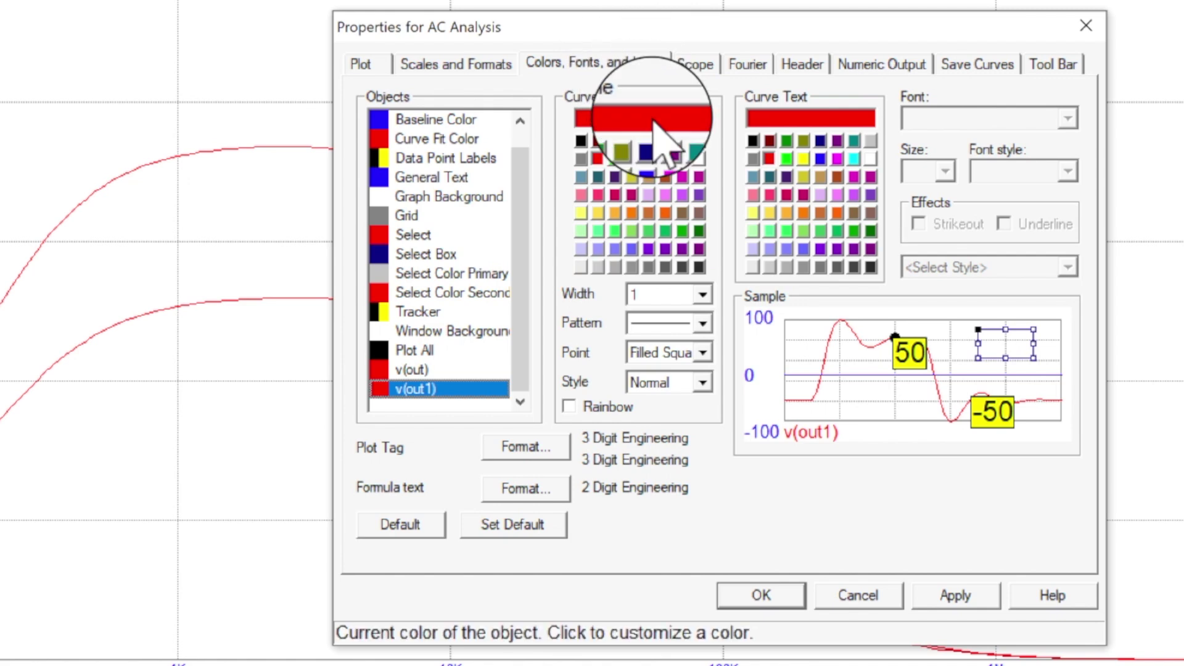
click(648, 159)
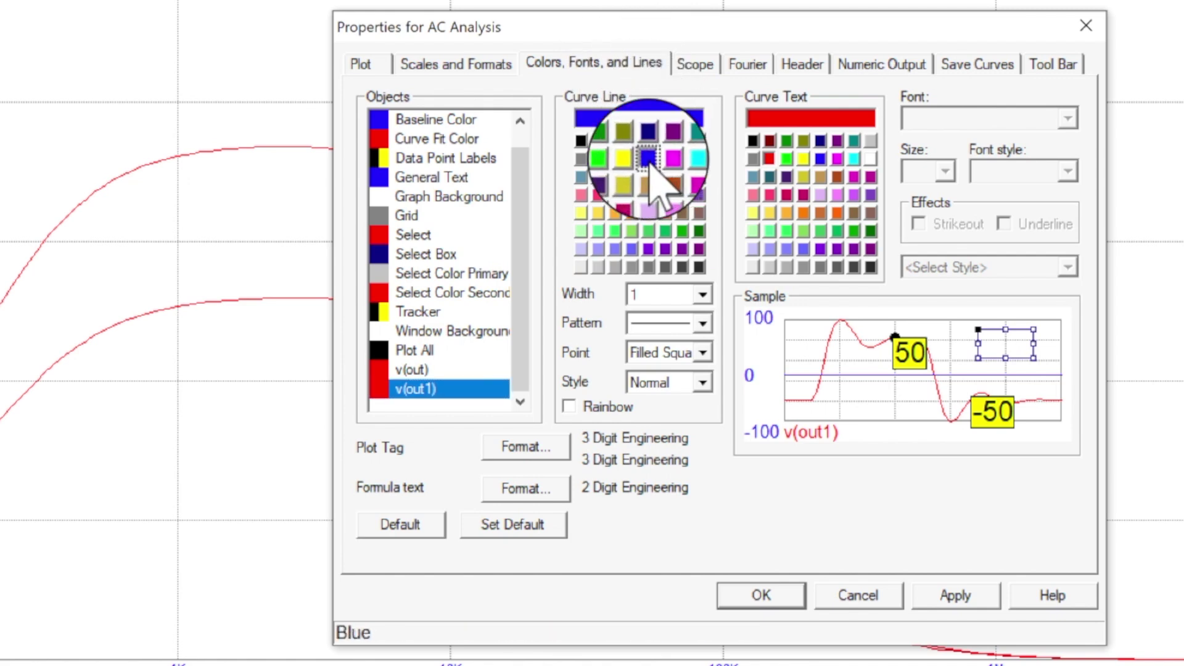
click(820, 159)
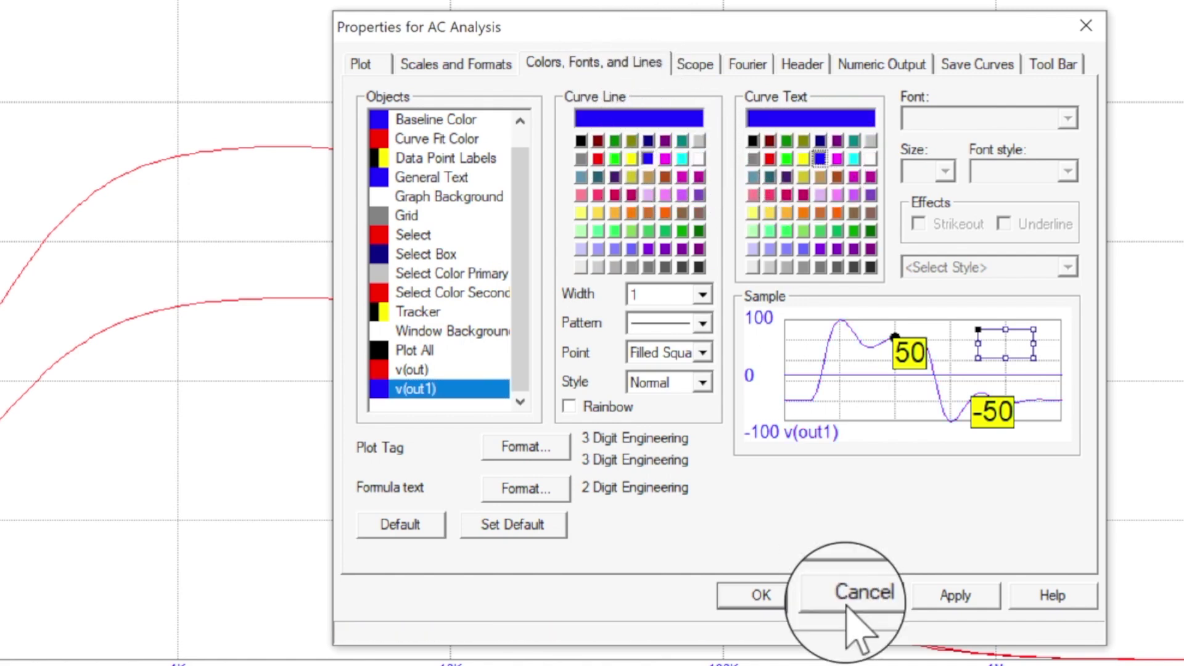
click(969, 596)
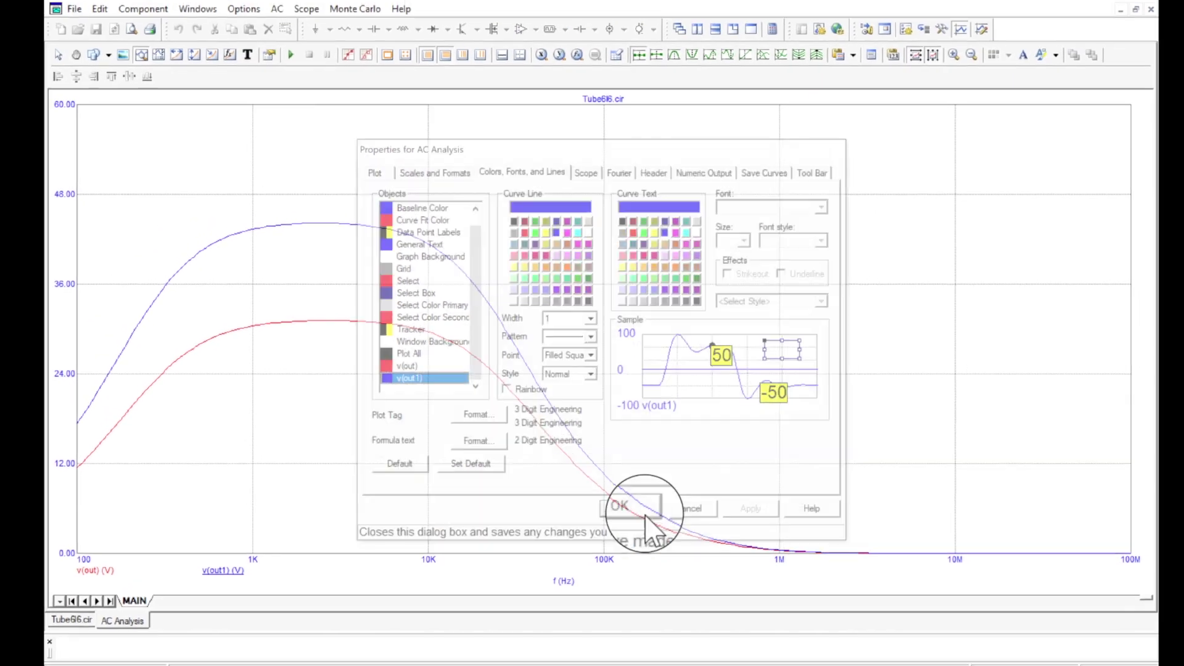
click(728, 563)
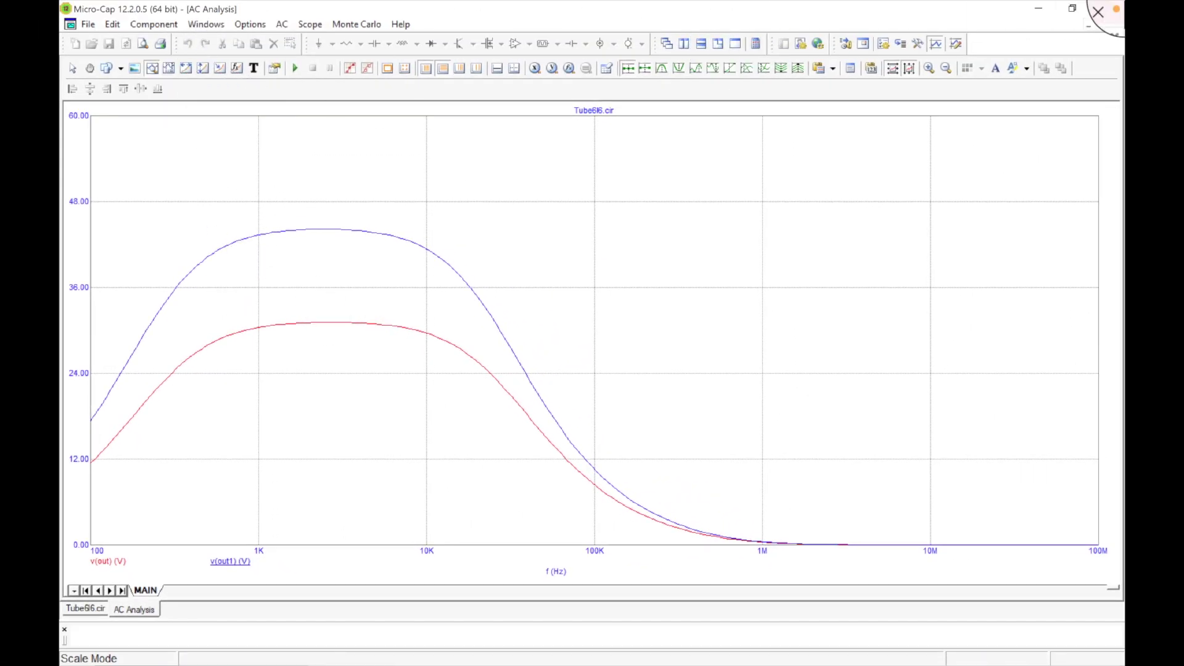
click(1117, 26)
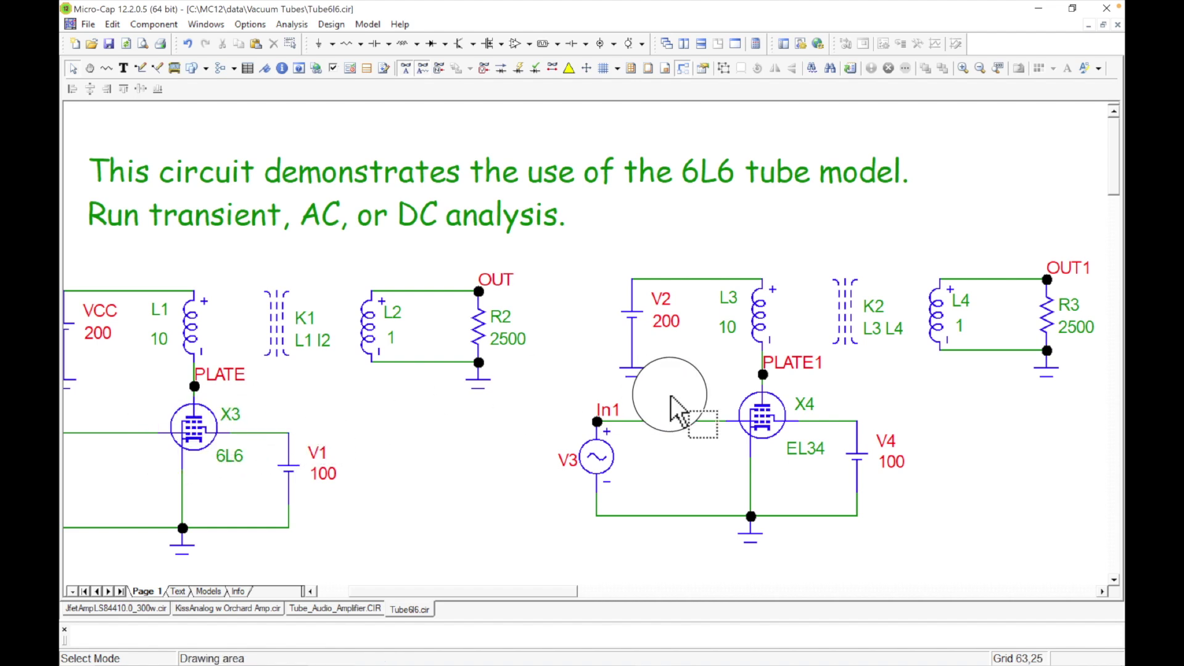
Examine the full subcircuit text of the EL34 tube model in an enlarged properties dialog.
double_click(754, 409)
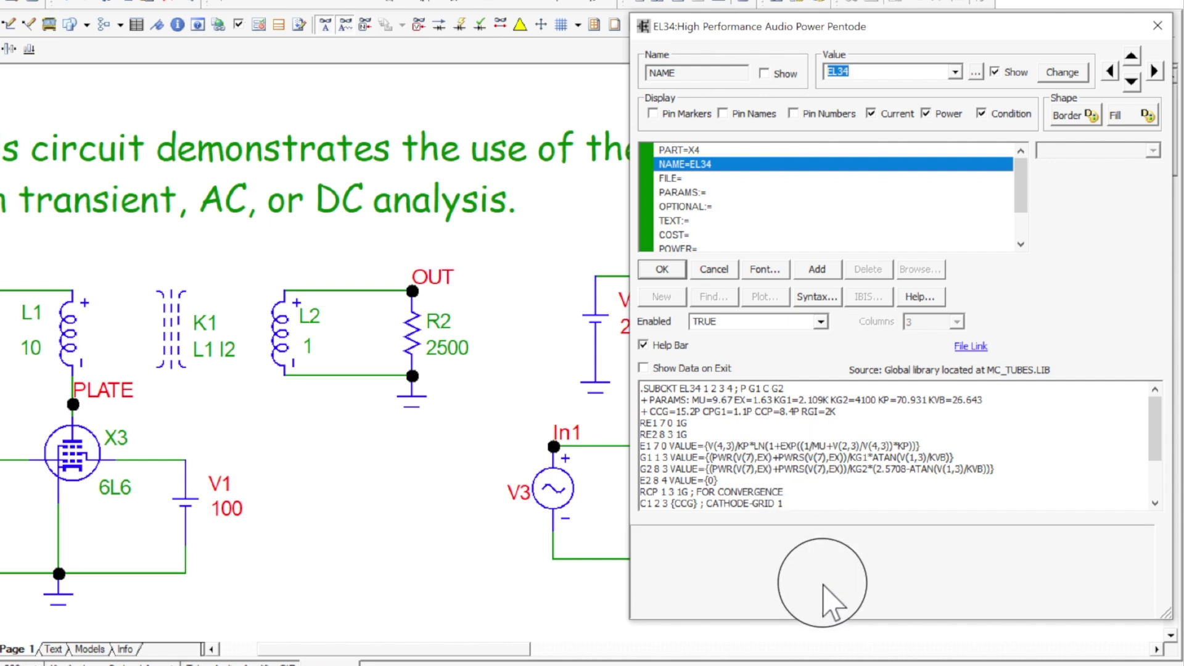
drag(833, 620, 834, 665)
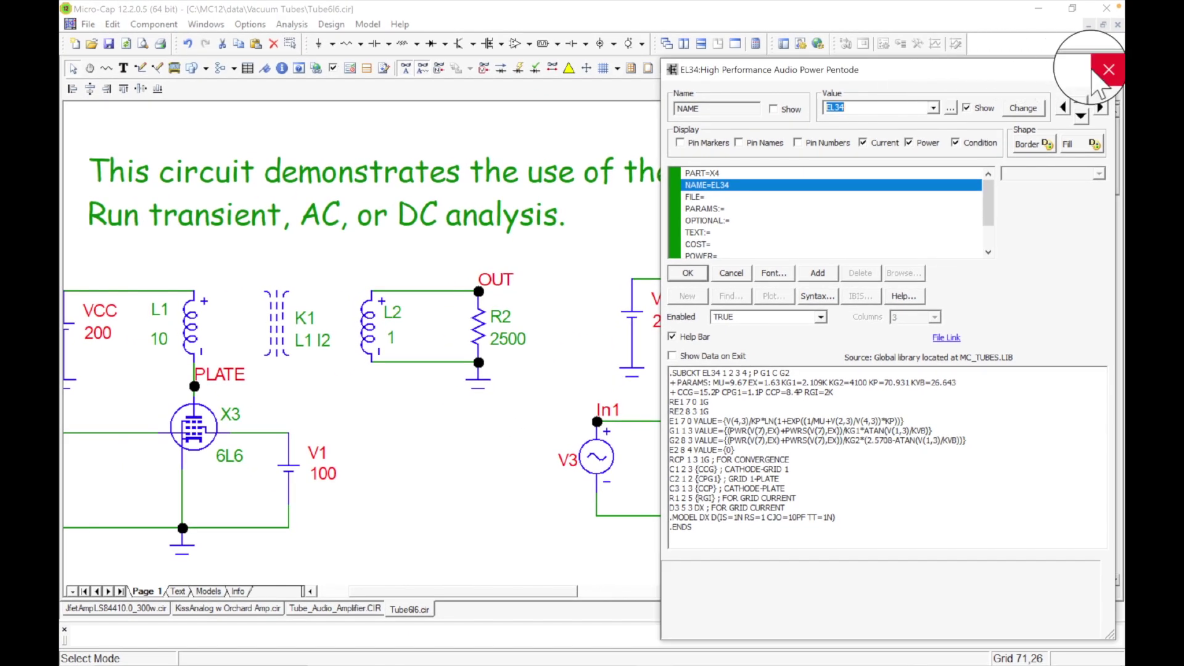
click(1105, 70)
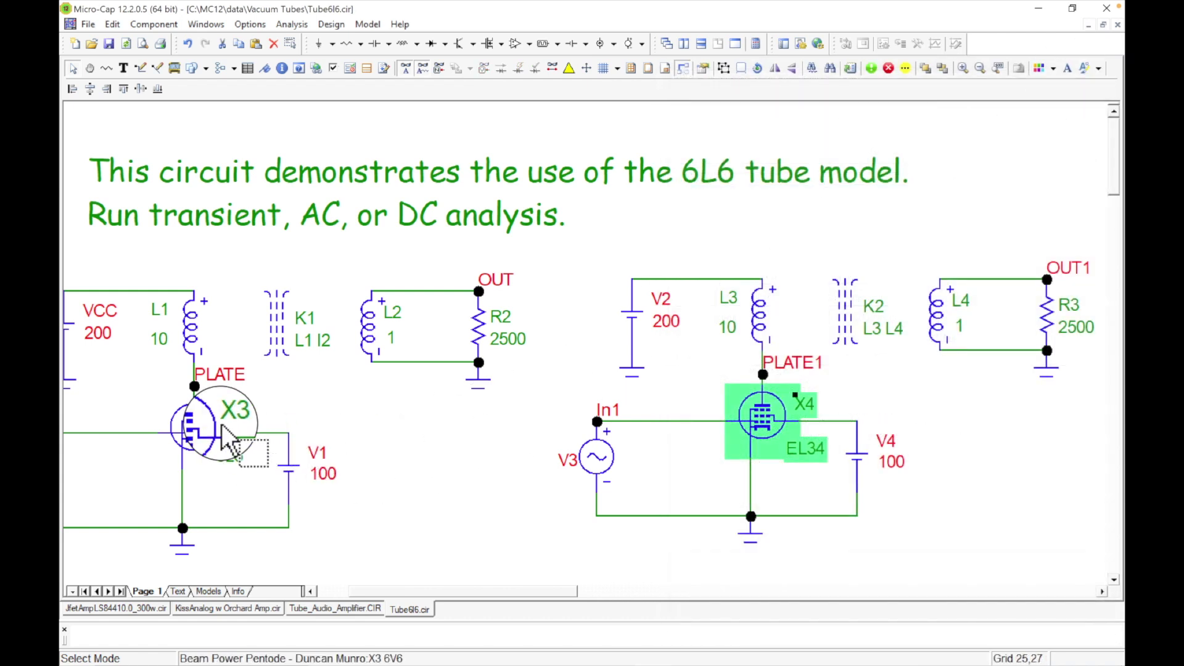
Examine the 6L6 tube's subcircuit text down to its capacitances, and check the EL34 model again for comparison.
double_click(185, 437)
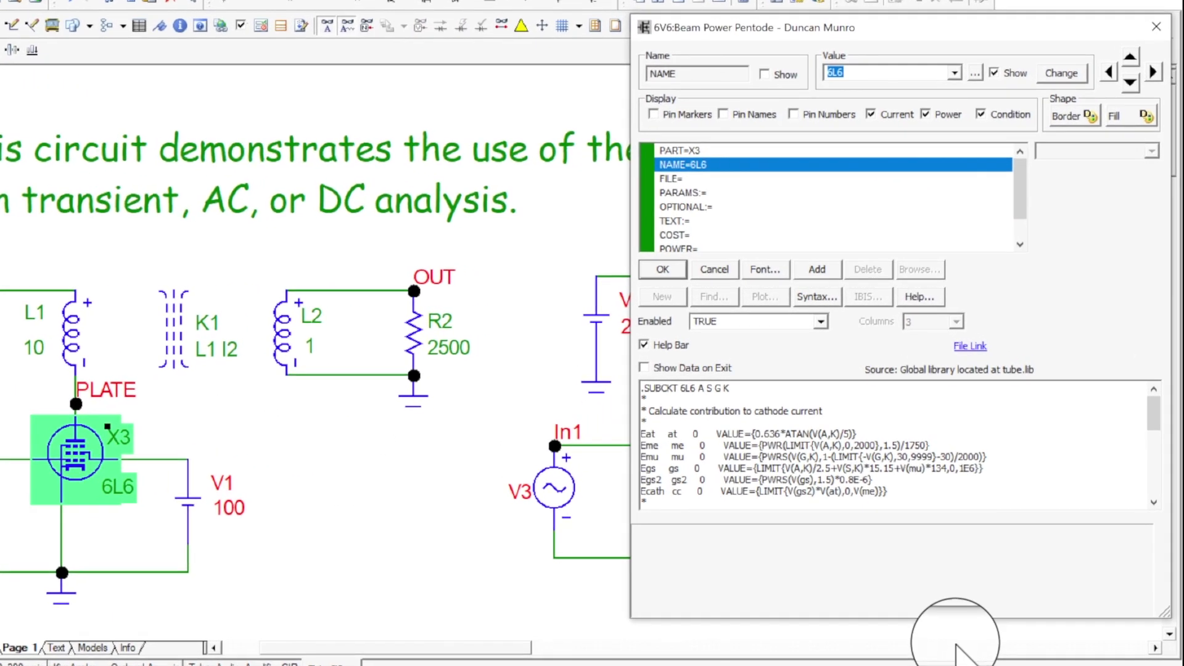
drag(944, 620, 944, 665)
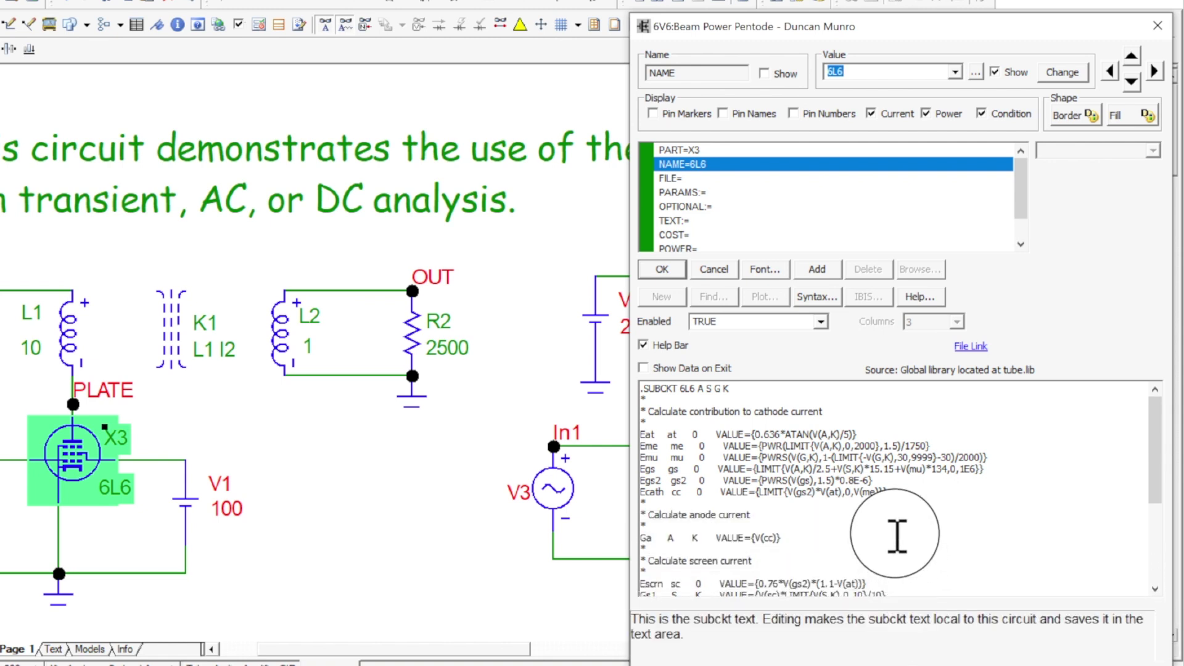
scroll(897, 534, down, 1)
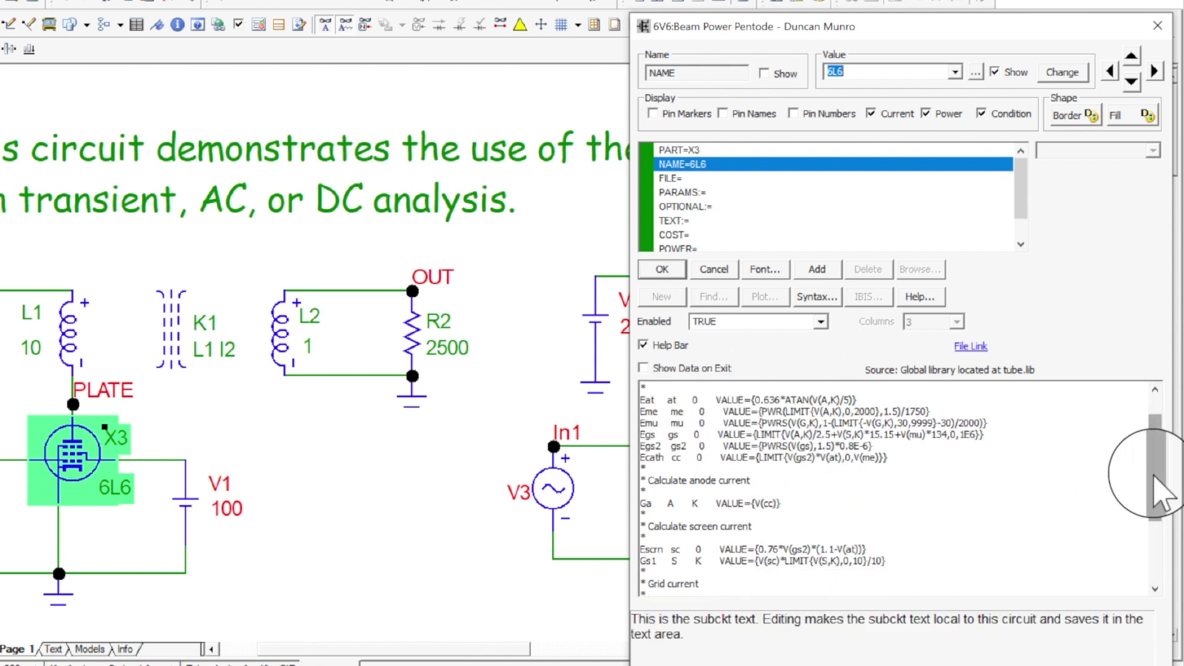
drag(1162, 478, 1155, 554)
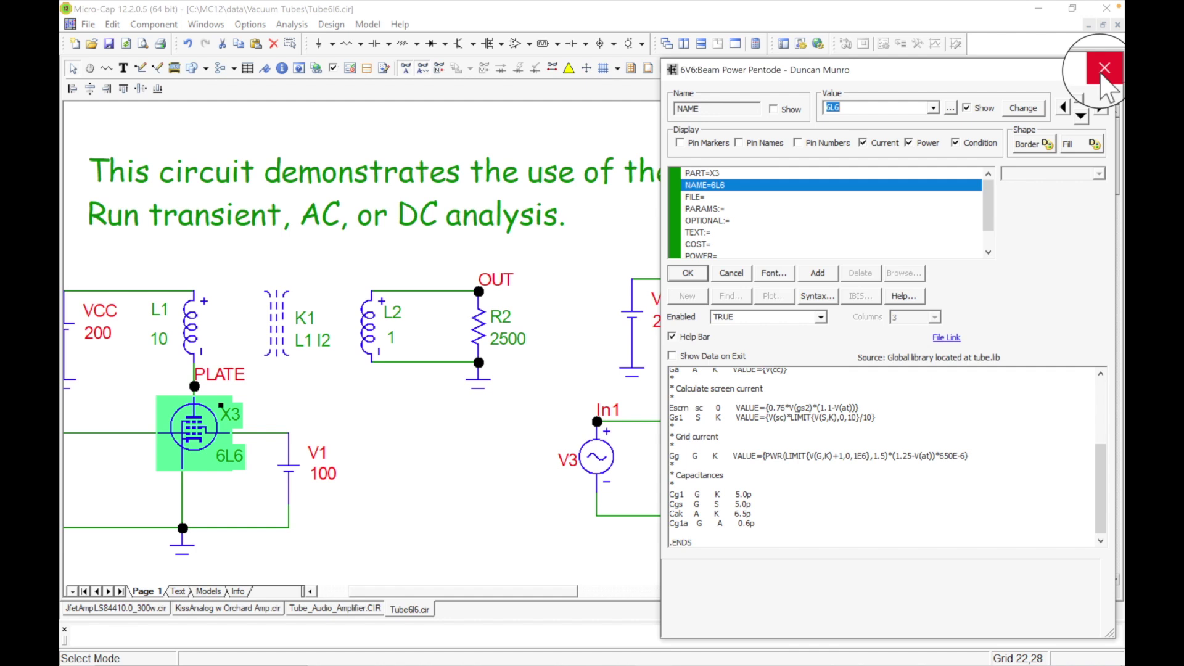
click(1104, 68)
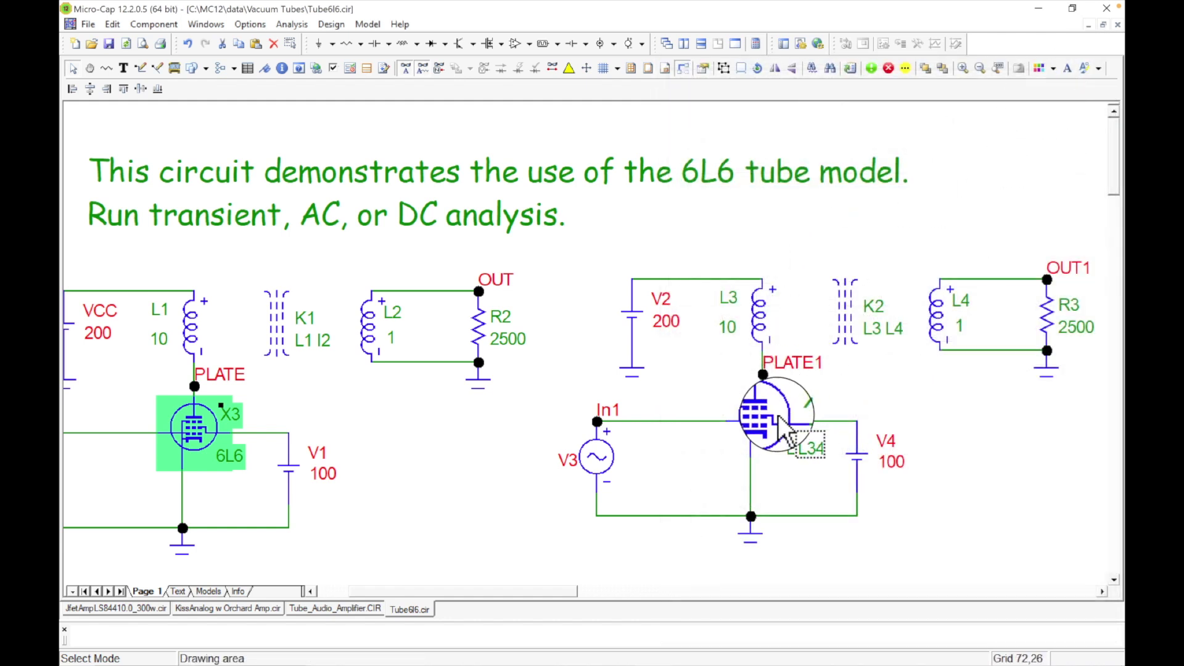
double_click(784, 426)
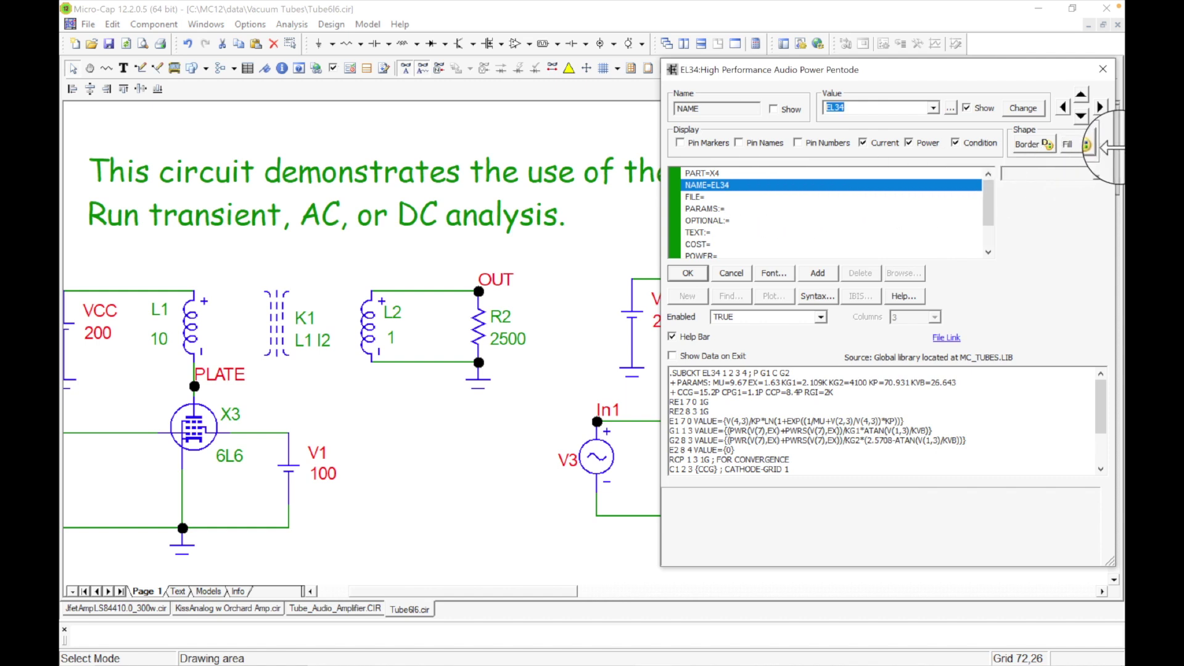
click(1102, 68)
Box-select the entire 6L6 amplifier circuit and clear the selection.
scroll(454, 401, left, 2)
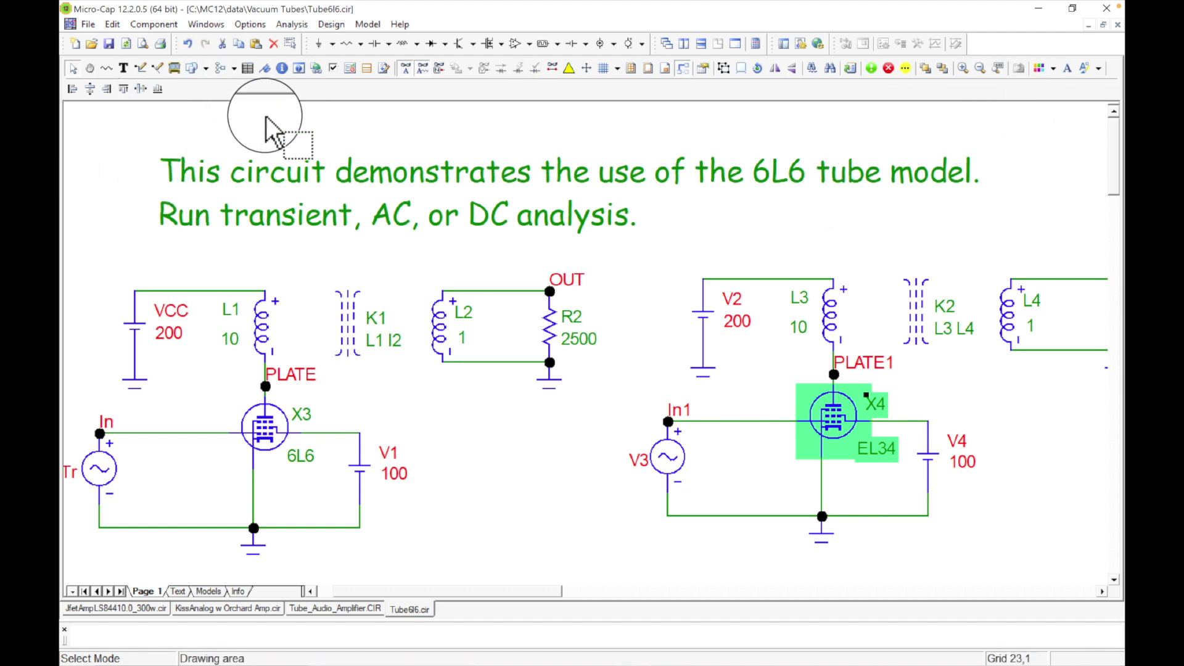
click(980, 68)
click(980, 68)
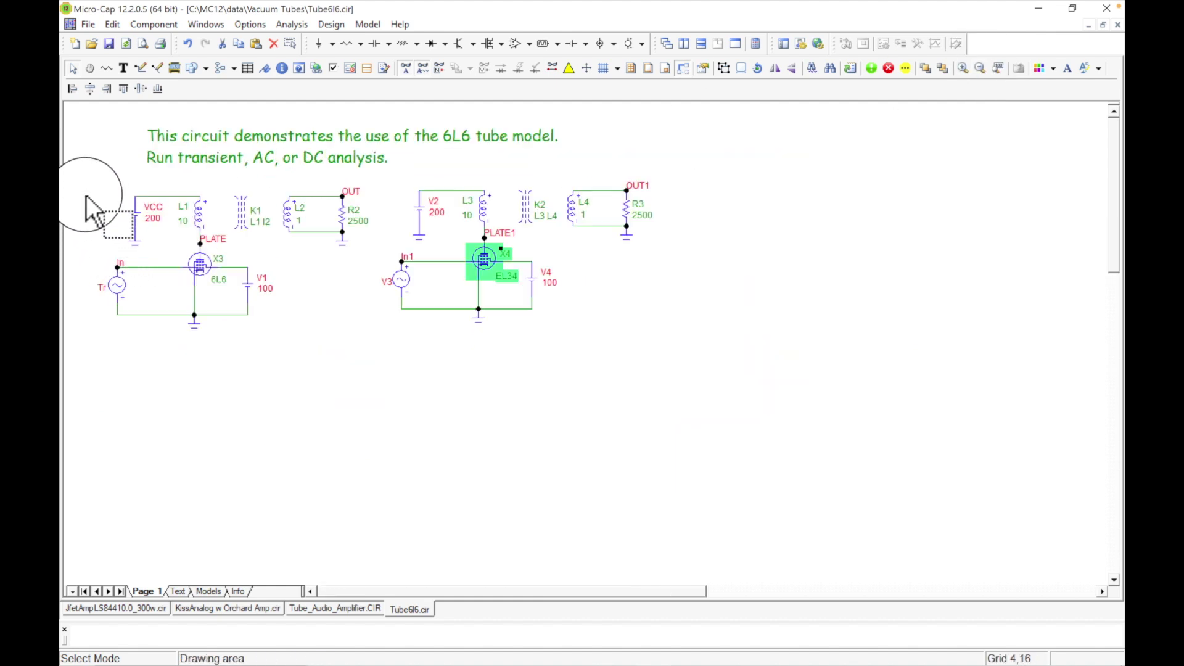
drag(82, 185, 294, 322)
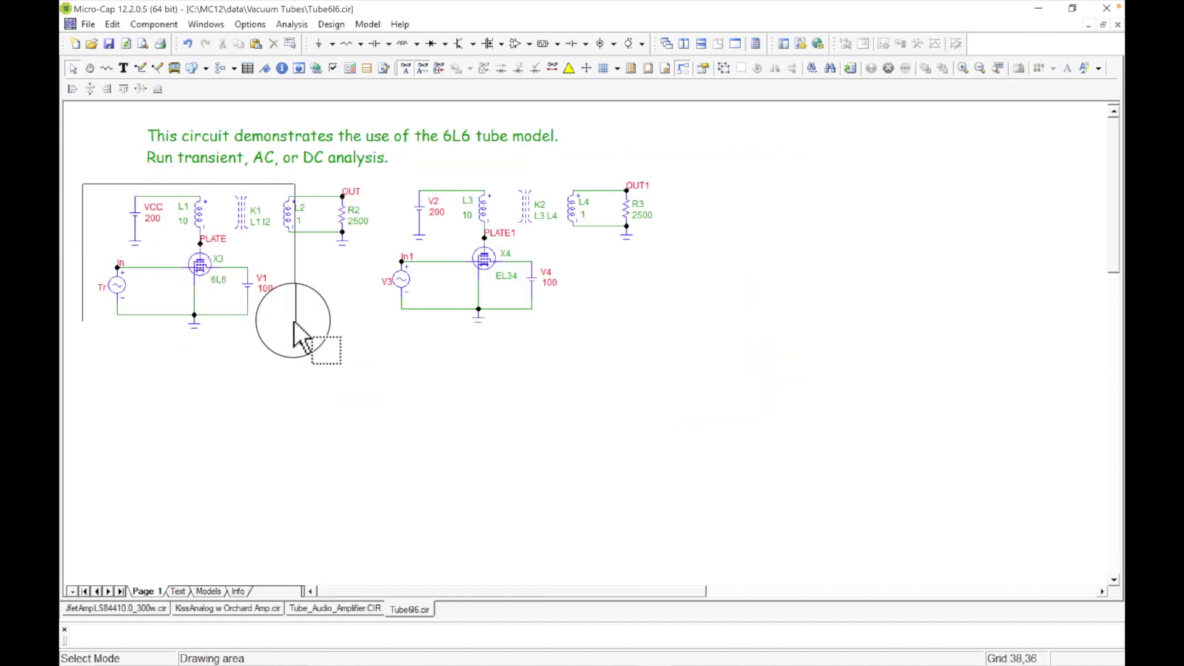
drag(354, 362, 372, 362)
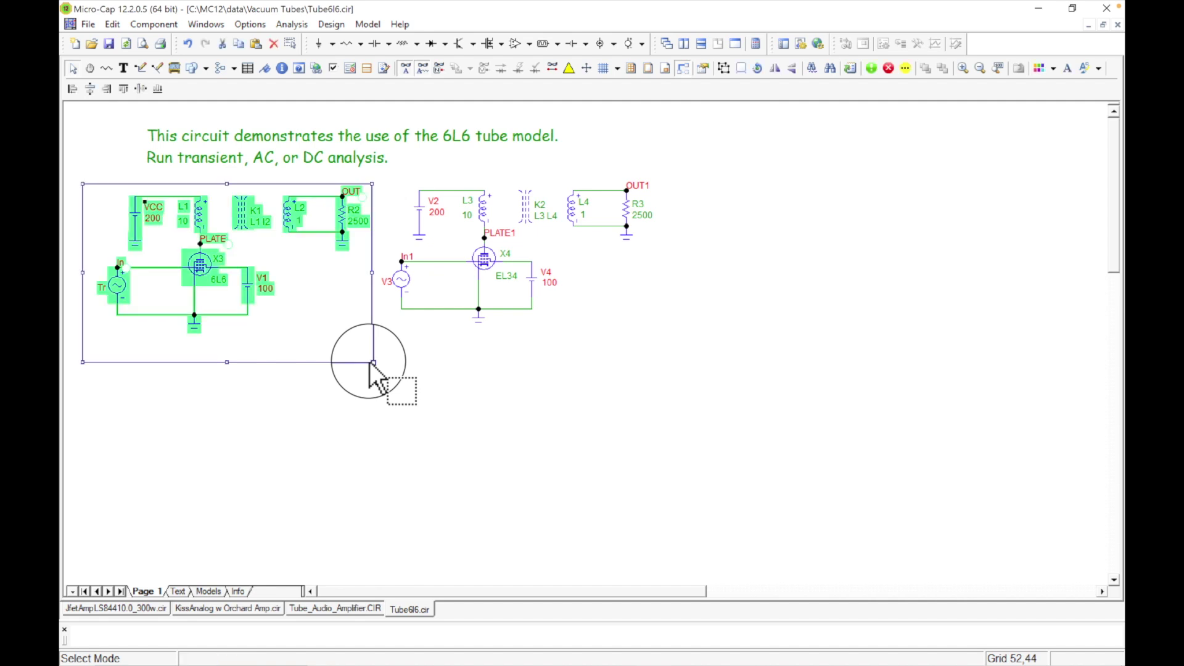
click(168, 398)
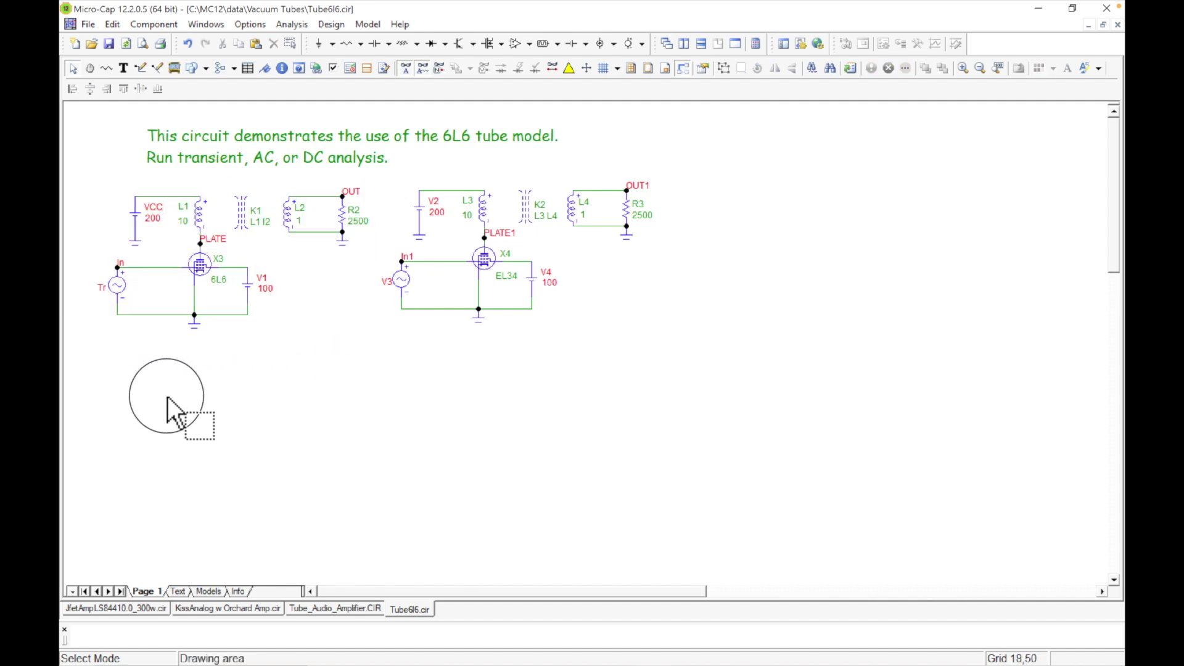
Paste a copy of the 6L6 amplifier circuit and position it directly below the original.
key(ctrl+v)
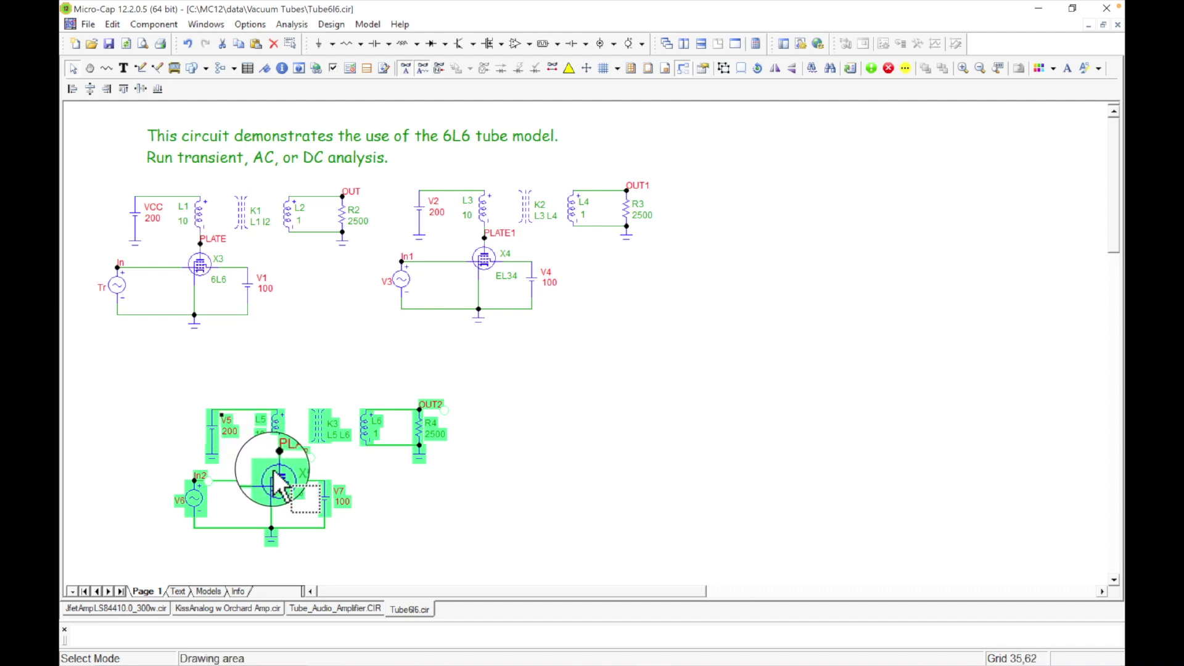
drag(276, 482, 202, 429)
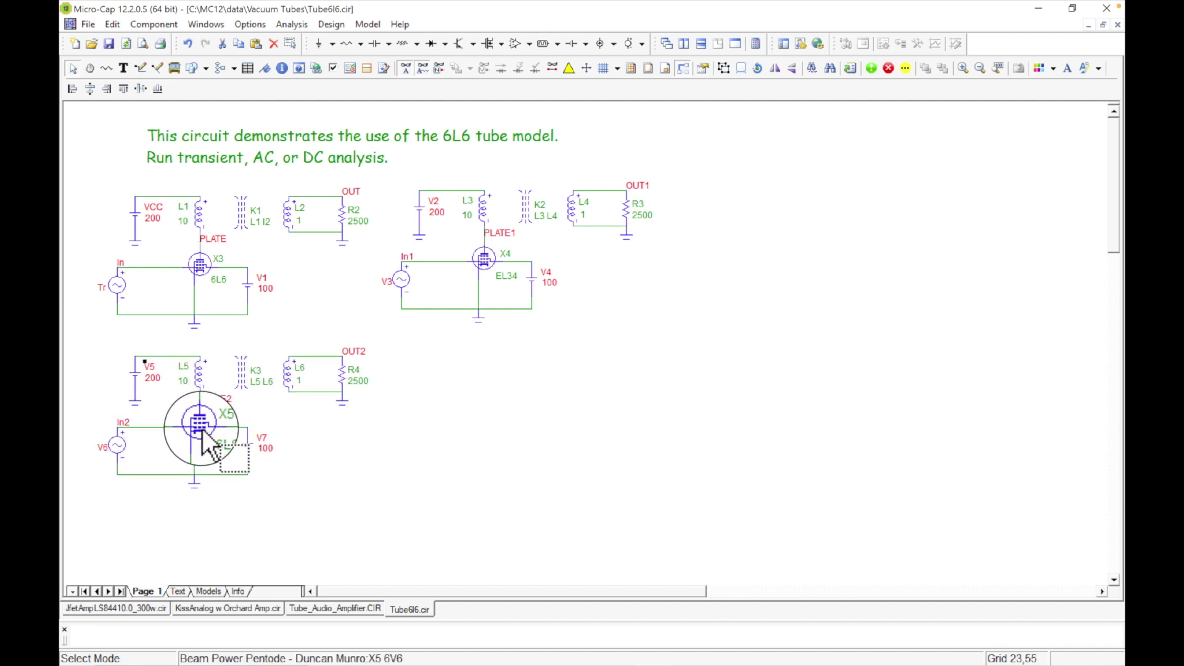
click(333, 506)
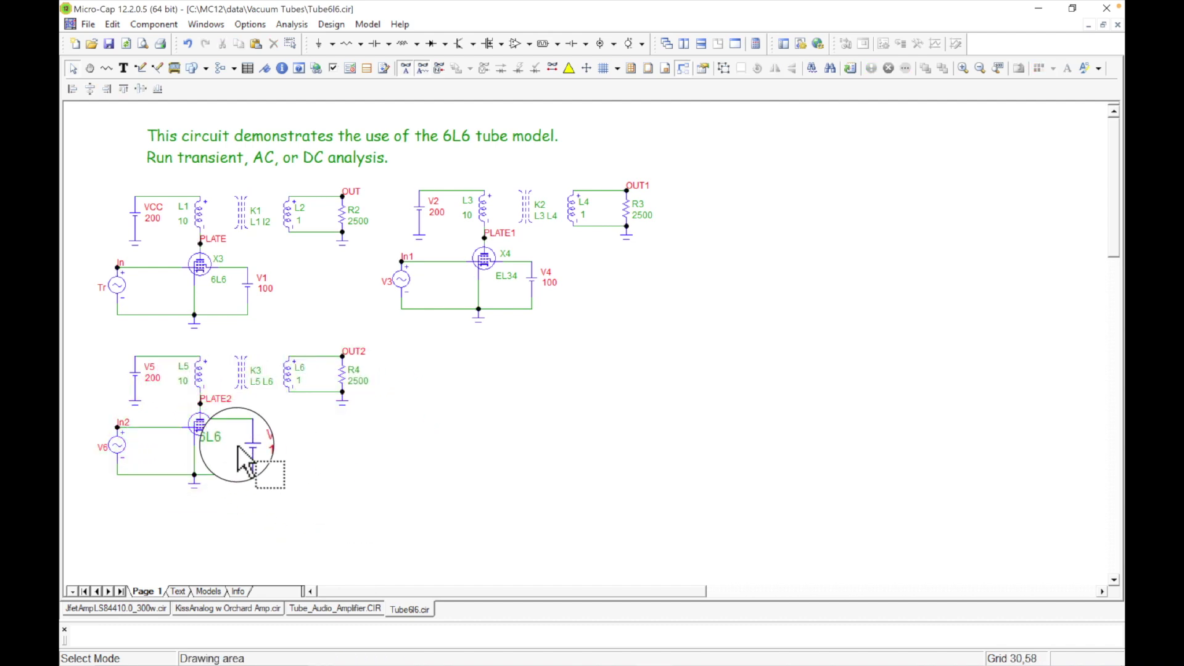
Cut the tube X5 out of the pasted amplifier circuit.
click(203, 424)
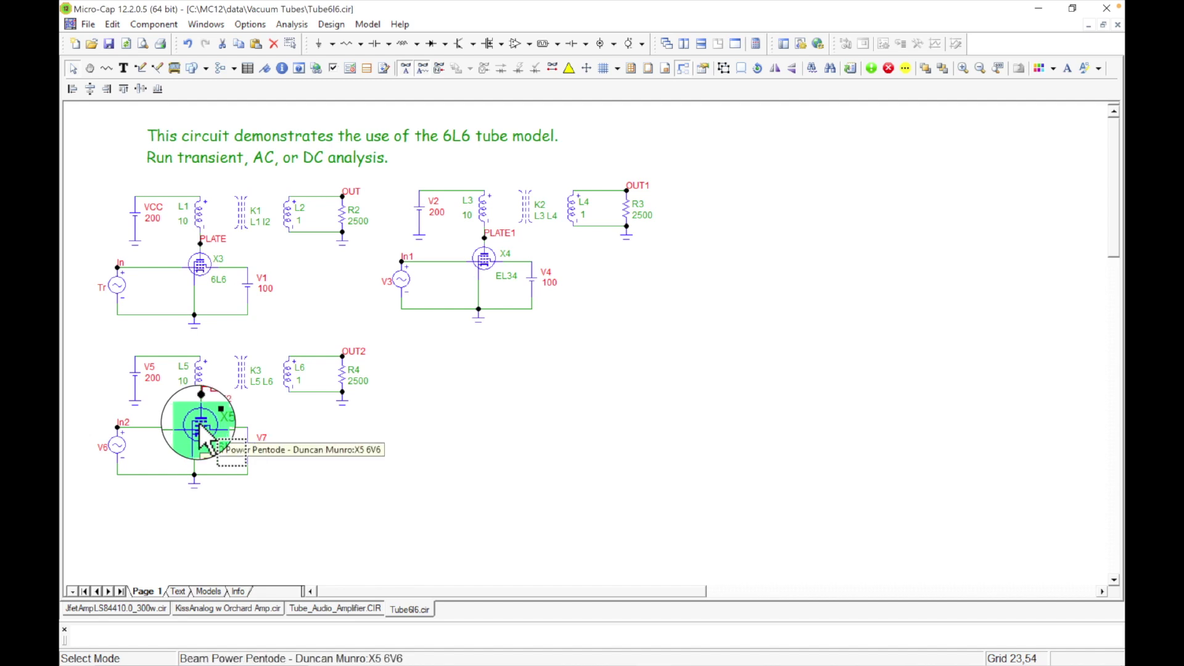
right_click(203, 433)
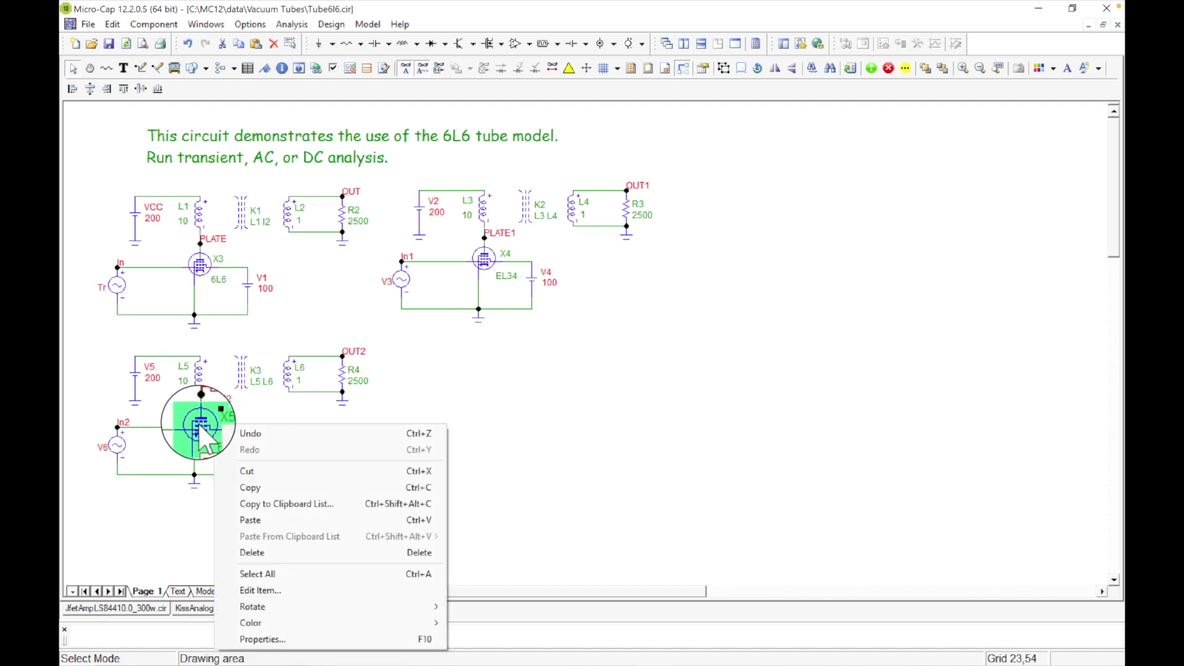
click(261, 474)
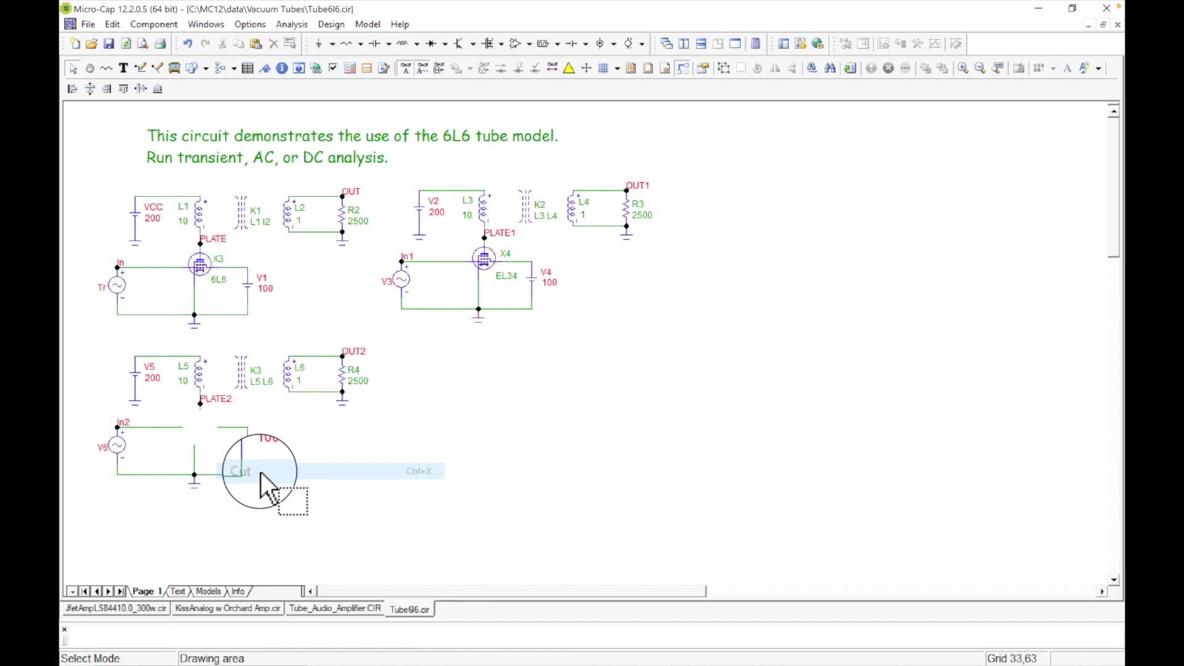
Find the EL34_AYUMI pentode, place it in the tube gap of the lower amplifier copy, and check its model properties.
click(157, 25)
click(165, 184)
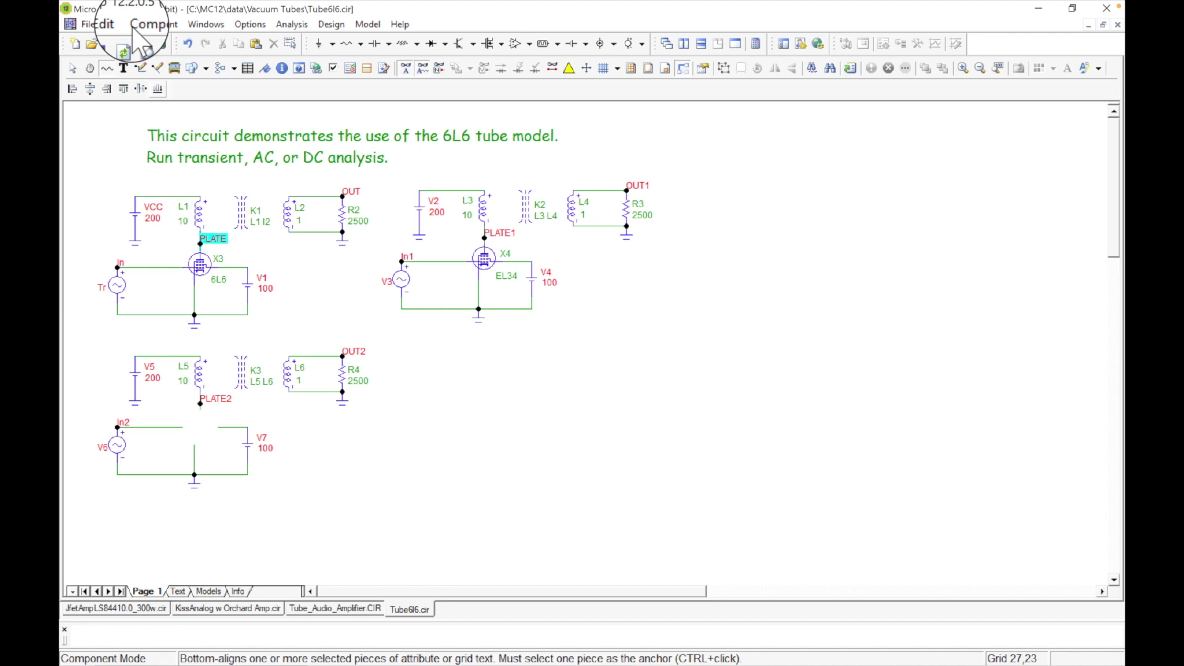
click(154, 24)
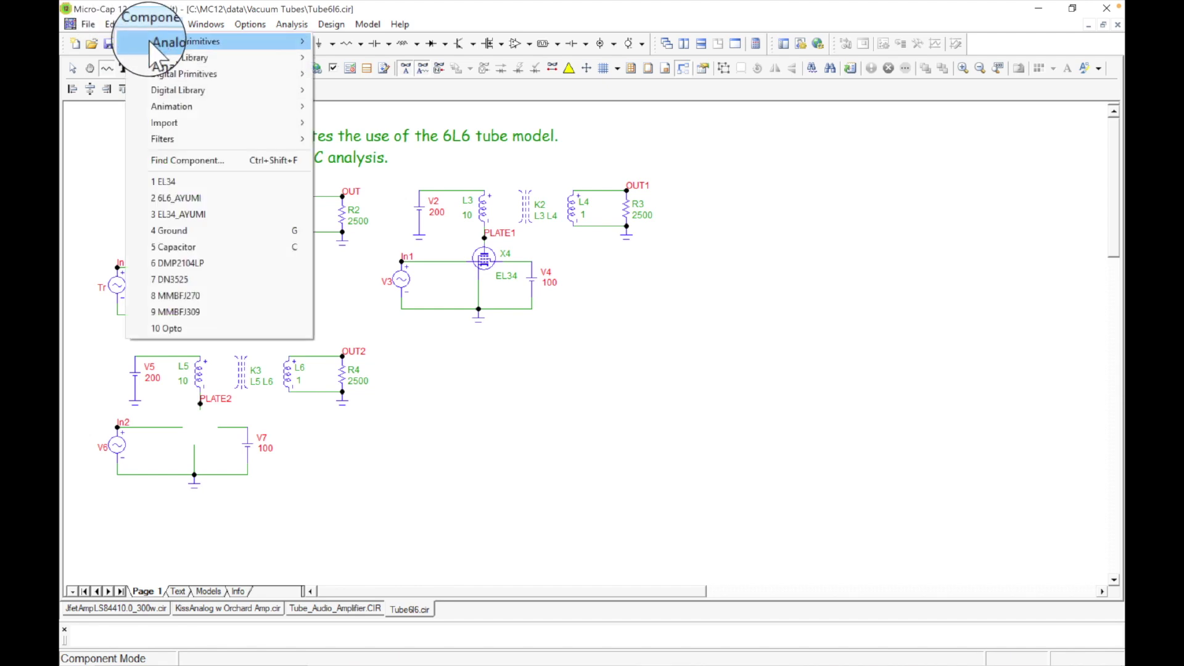
click(167, 161)
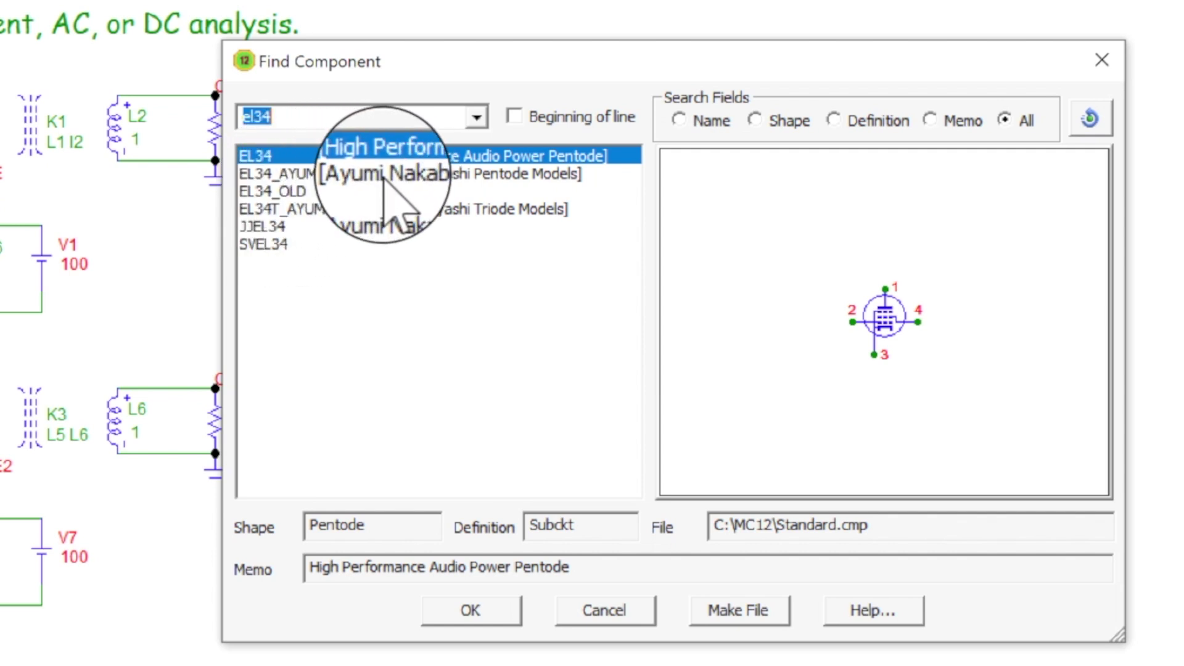
click(406, 174)
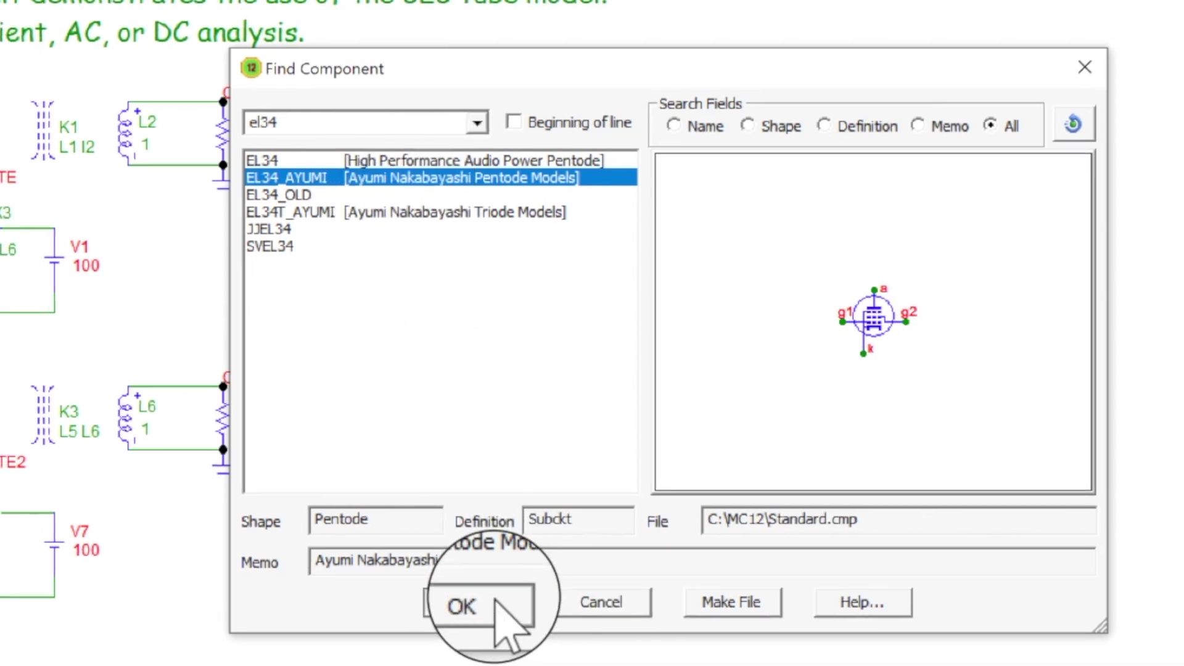
click(471, 610)
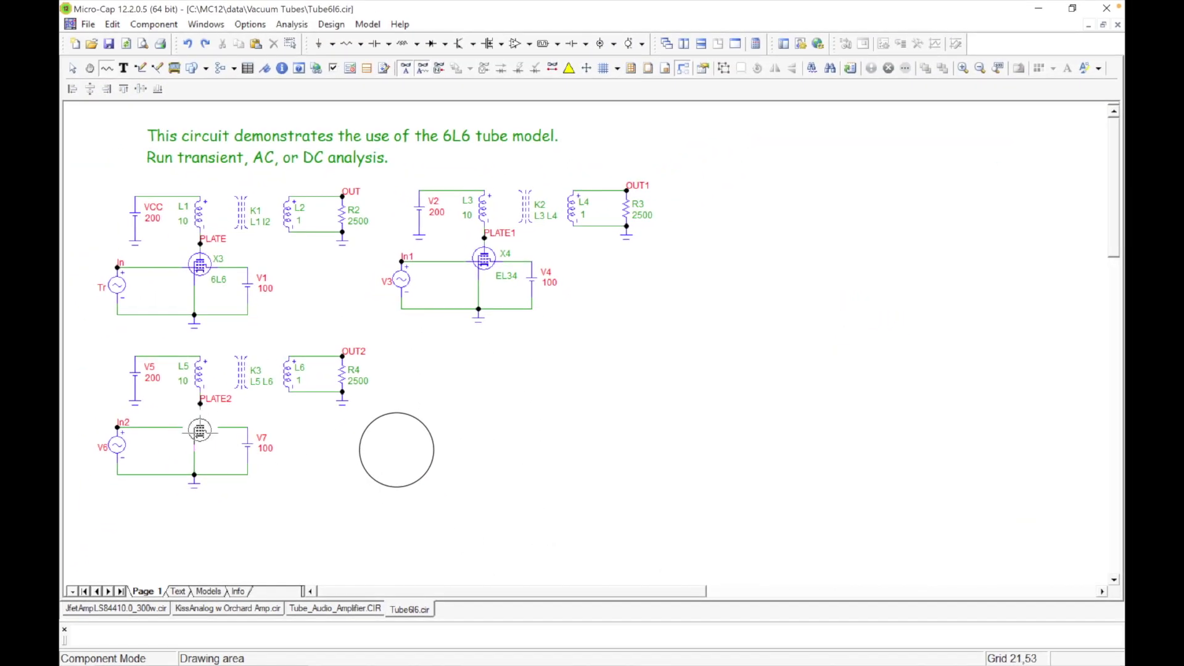
click(205, 430)
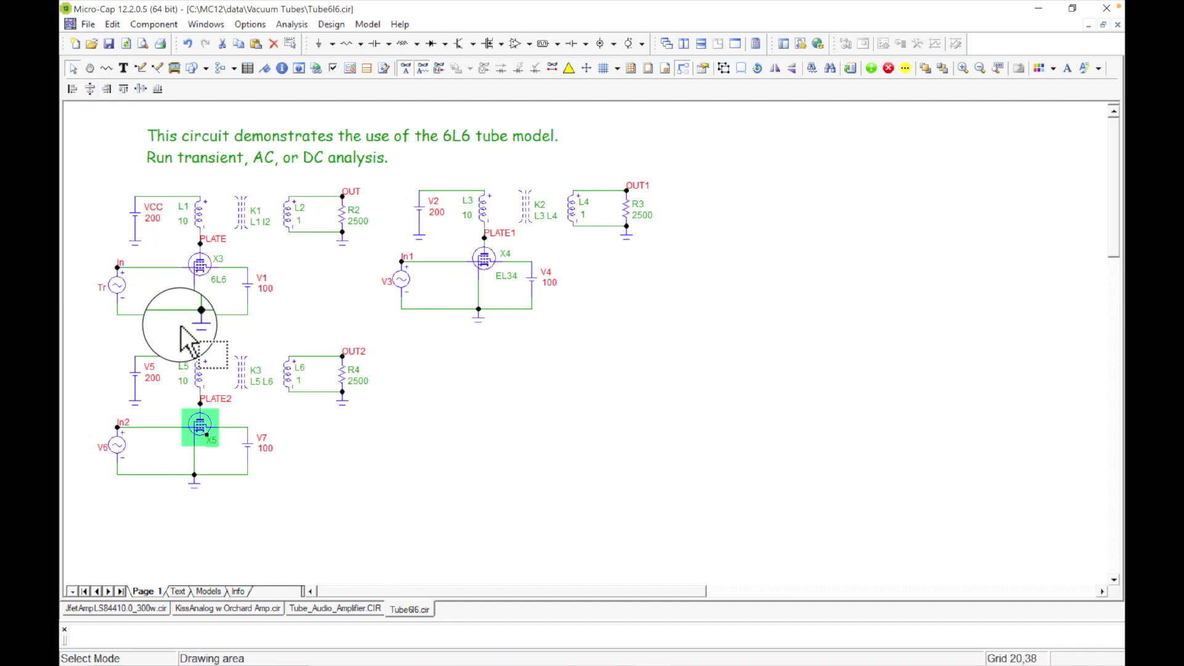
double_click(200, 425)
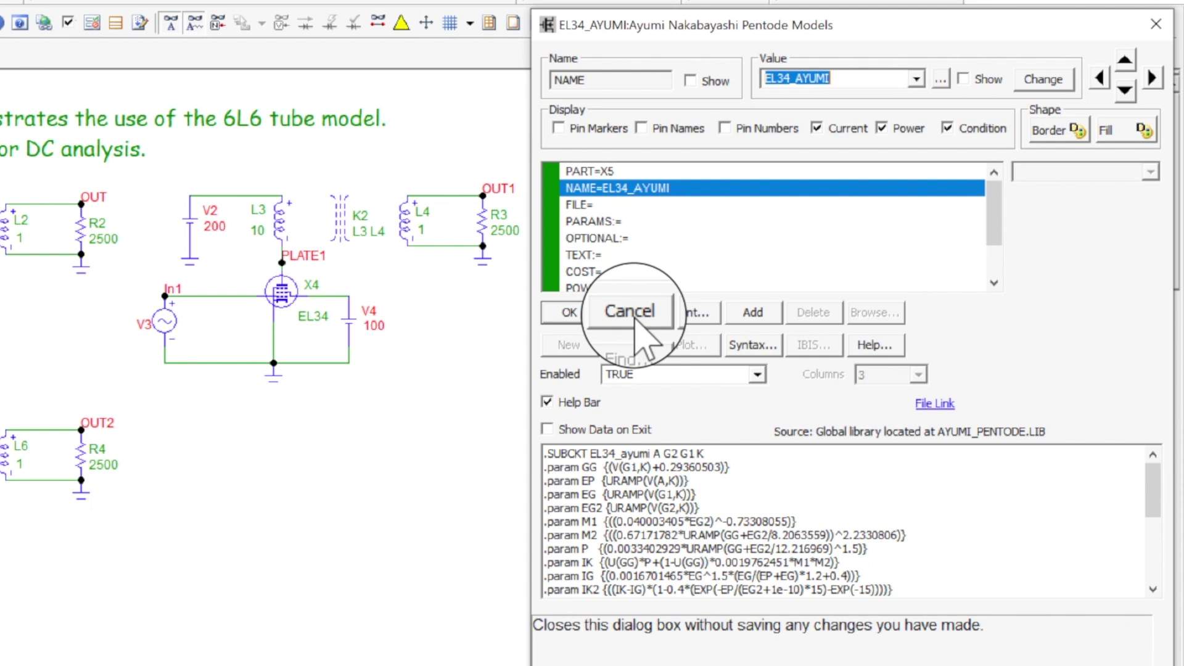
click(636, 316)
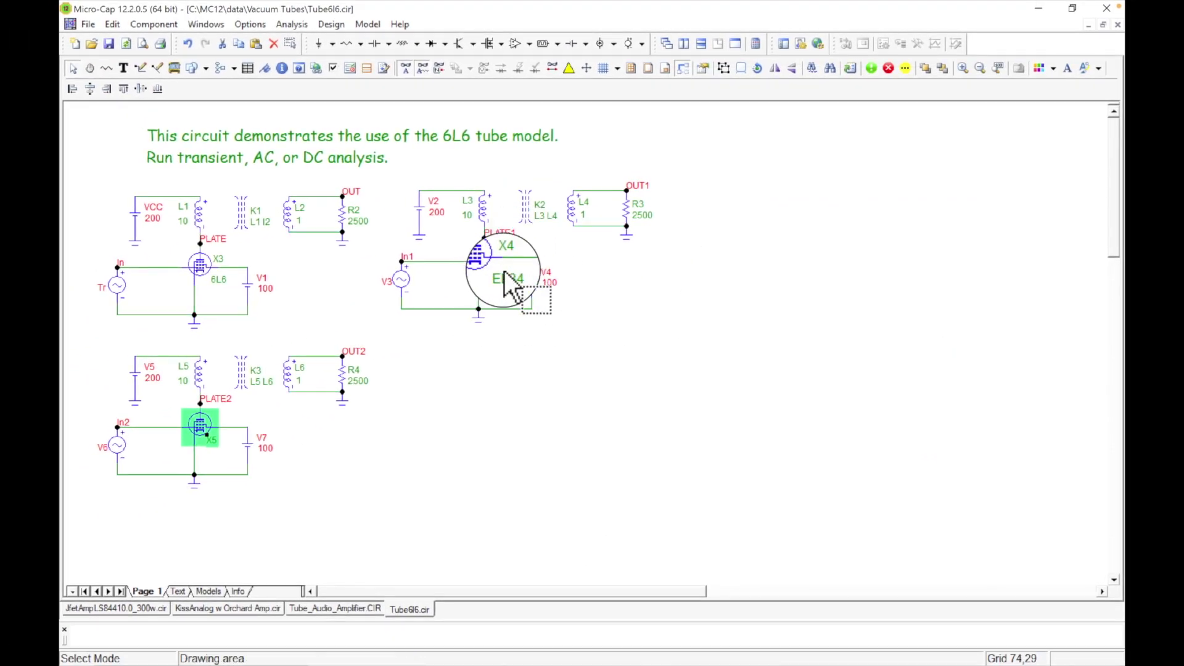
Add a third AC analysis curve, set the second and third Y expressions to v(out1) and v(out2), and run the analysis.
click(295, 24)
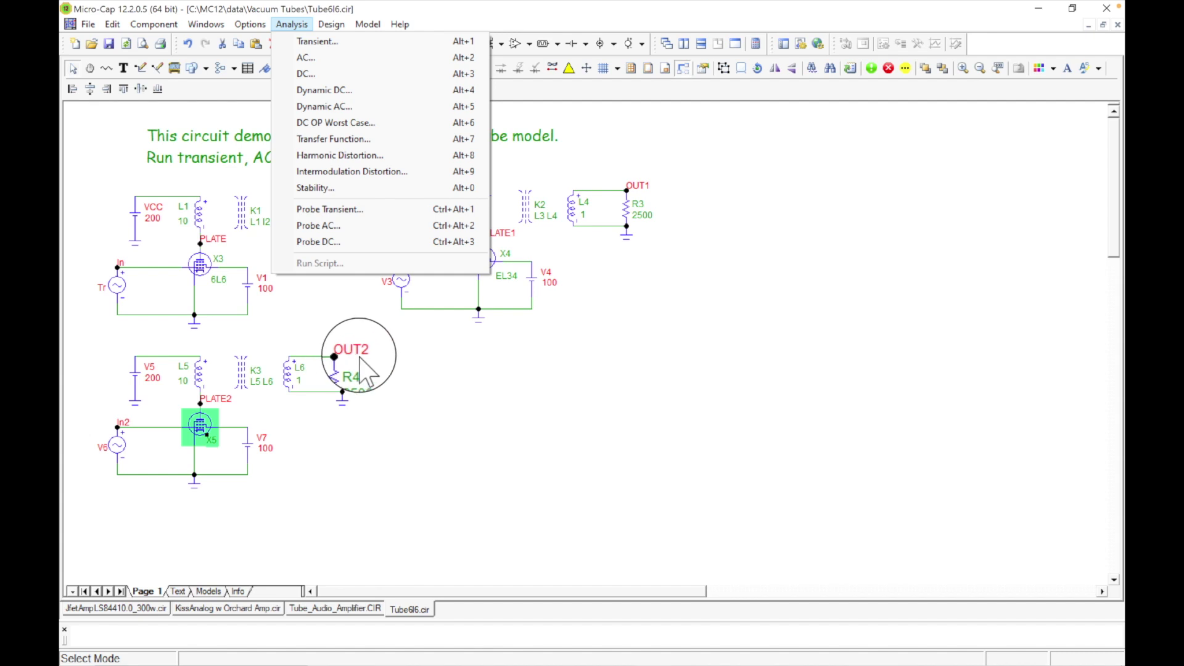
click(350, 59)
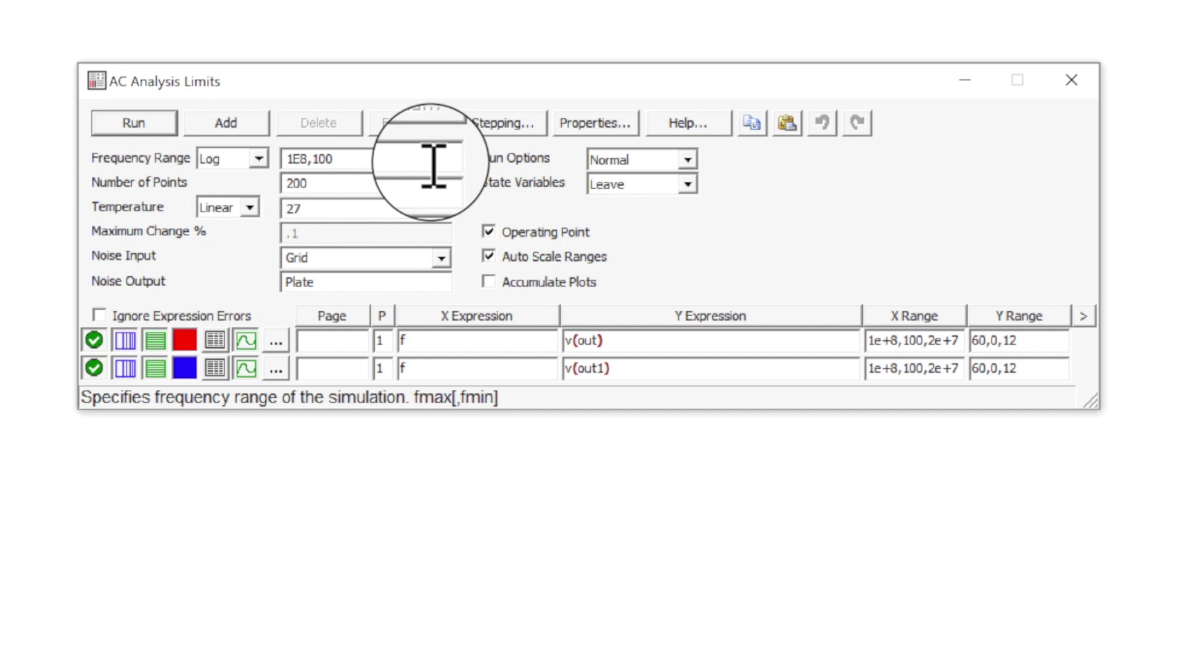
click(202, 98)
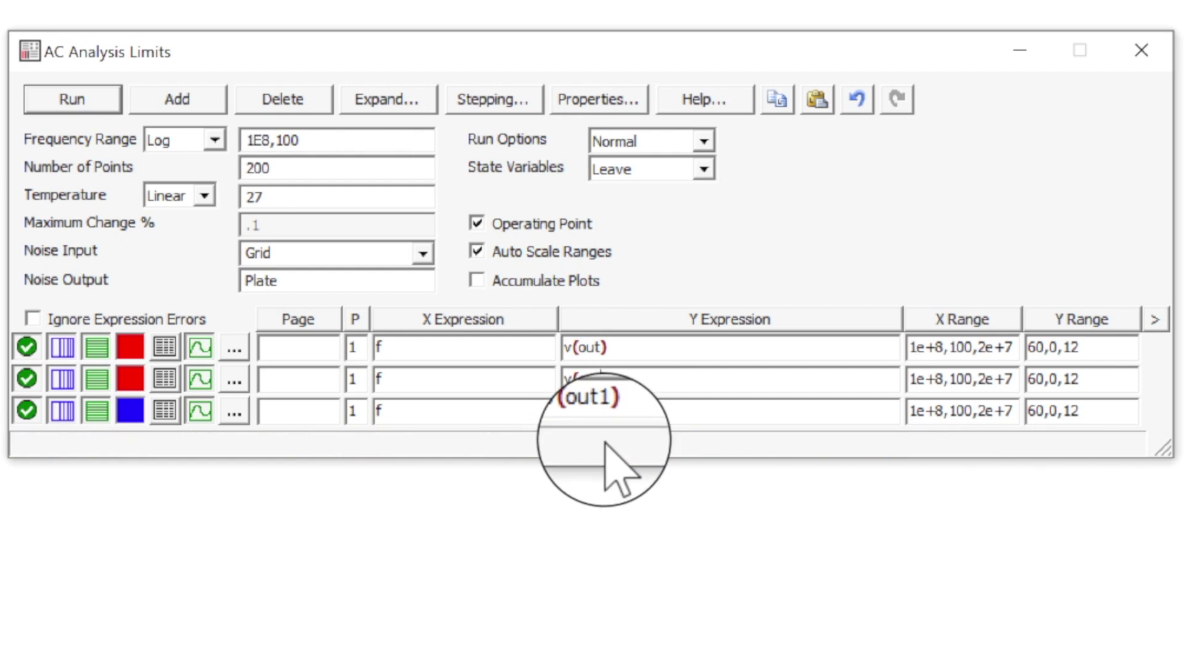
right_click(605, 434)
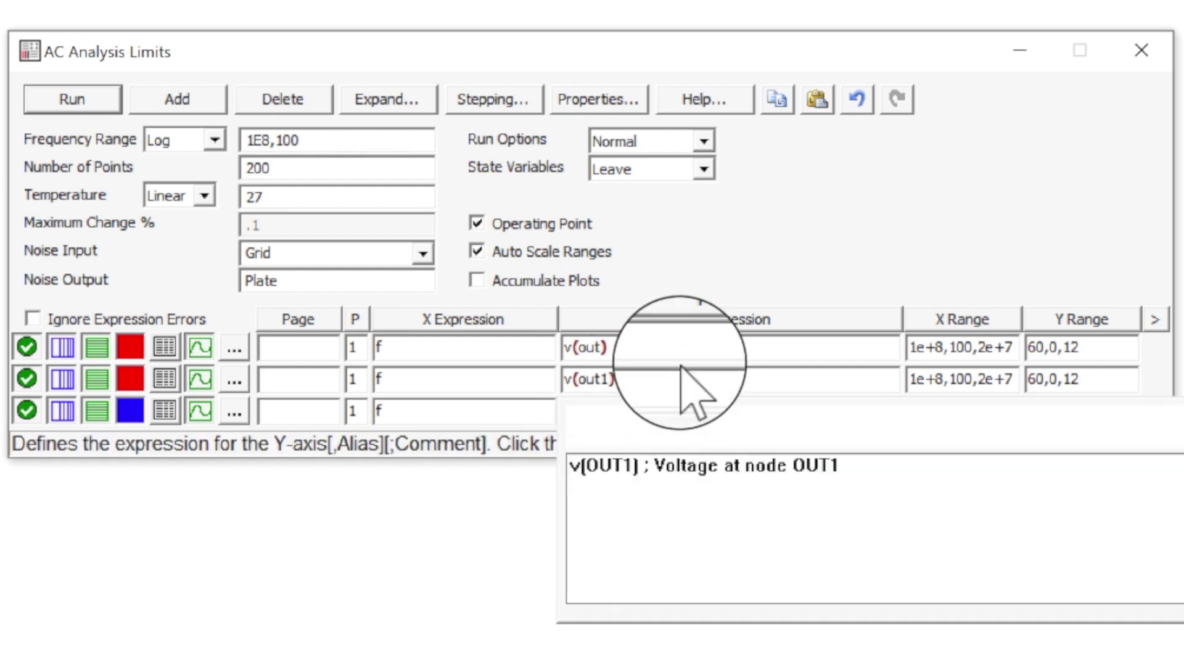
click(478, 383)
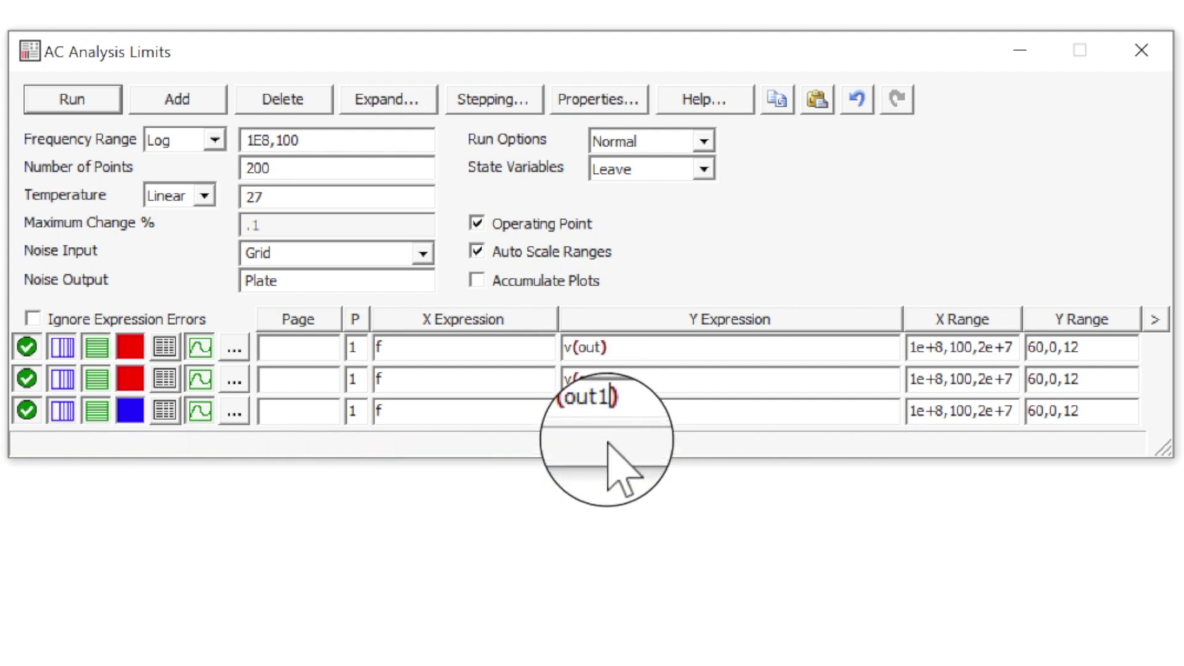
key(BackSpace)
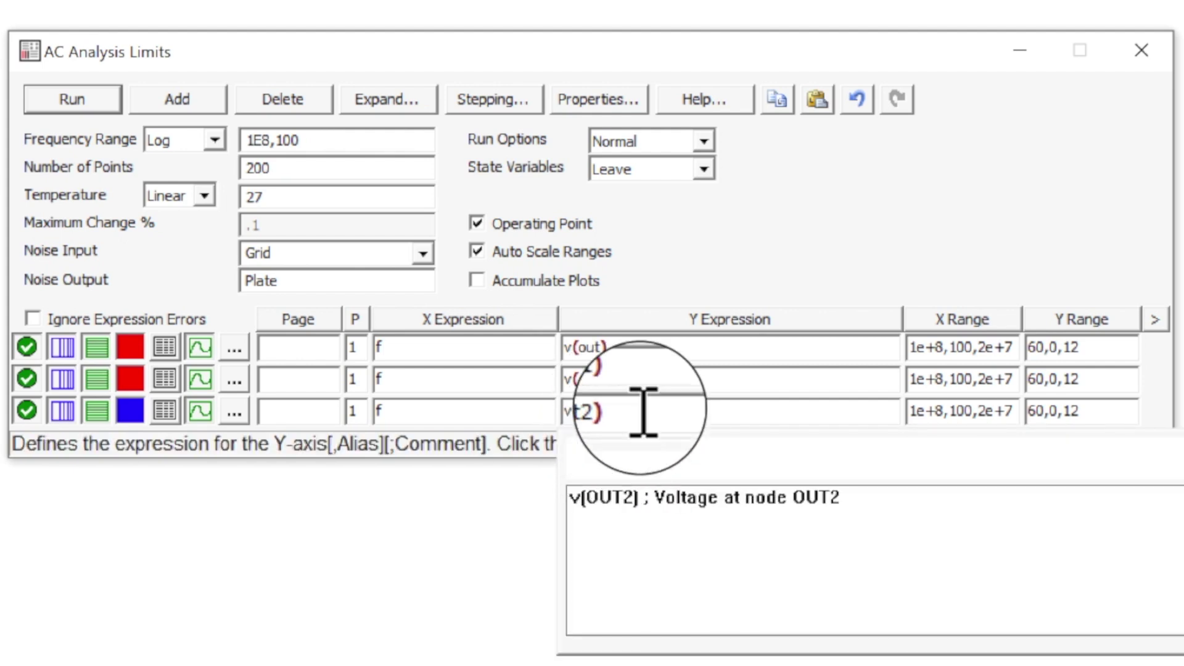
click(697, 376)
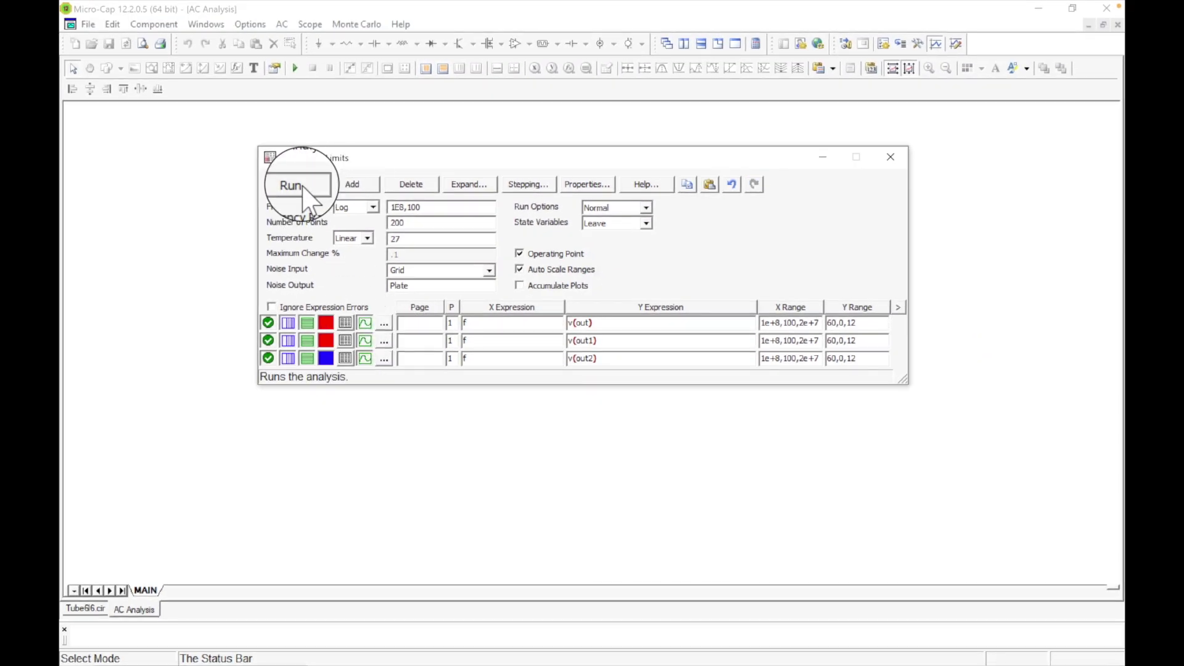
click(307, 185)
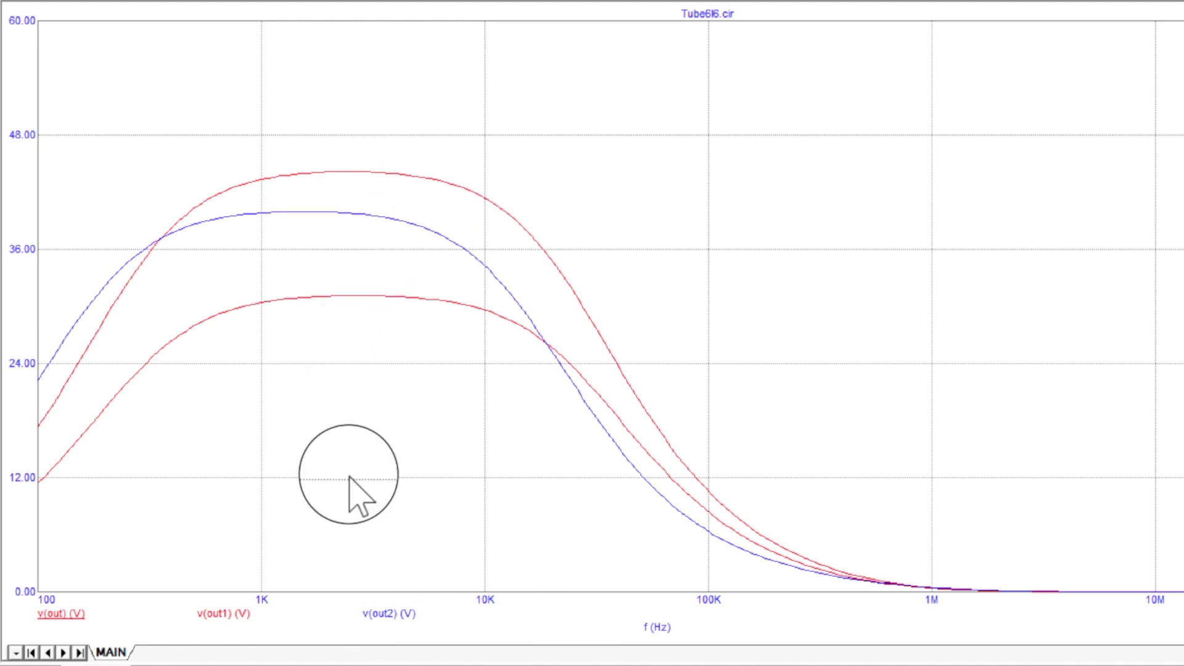
Set the v(out1) curve's line and text color to aqua and apply it.
double_click(224, 615)
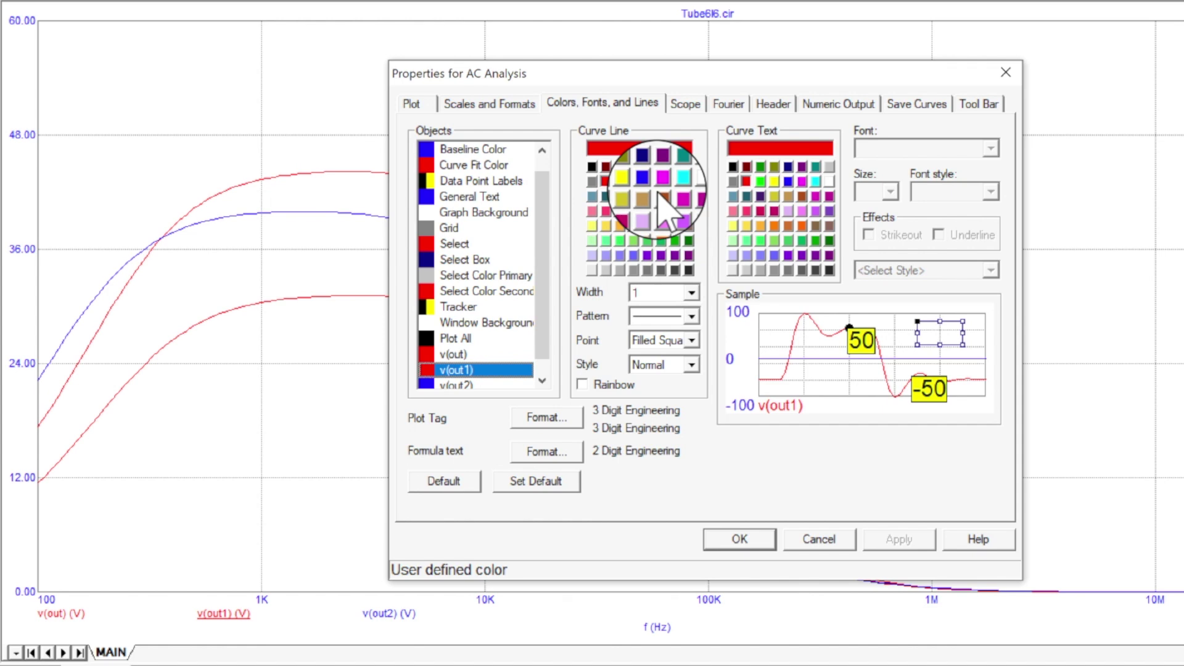
click(674, 180)
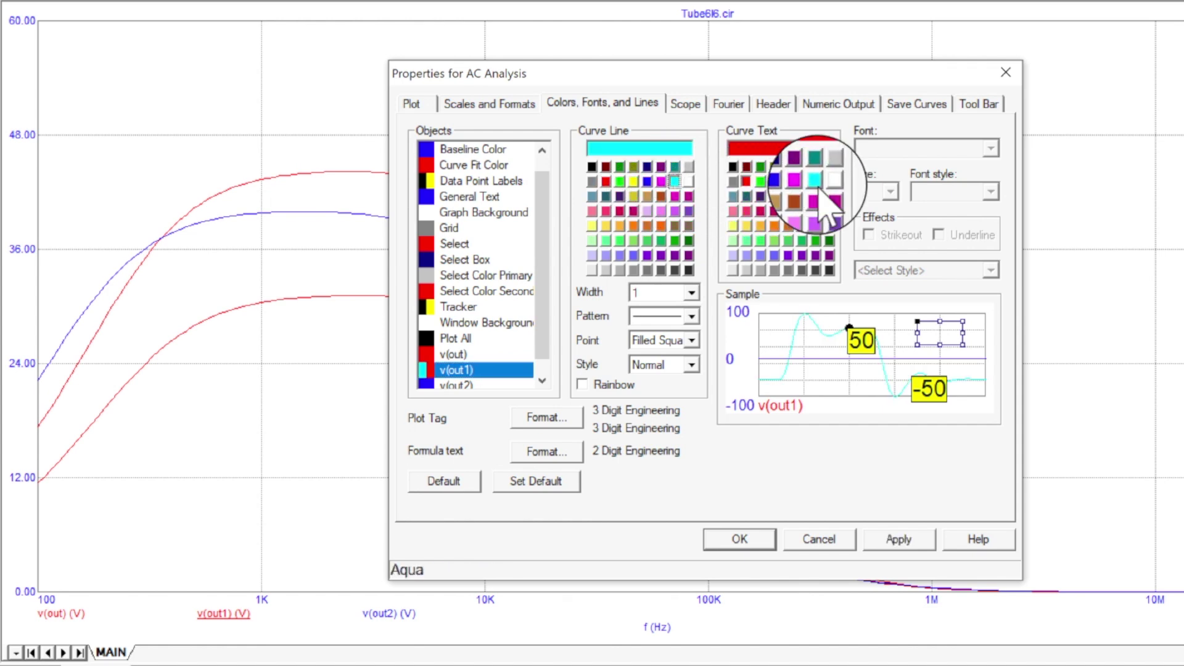
click(902, 540)
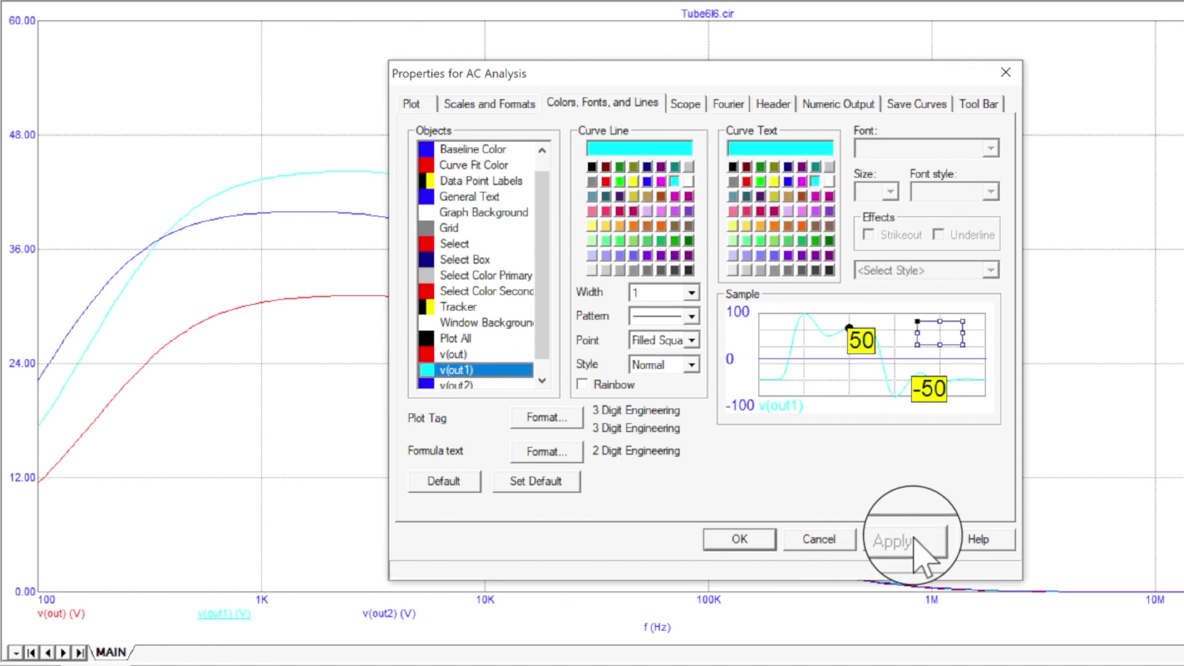
click(741, 540)
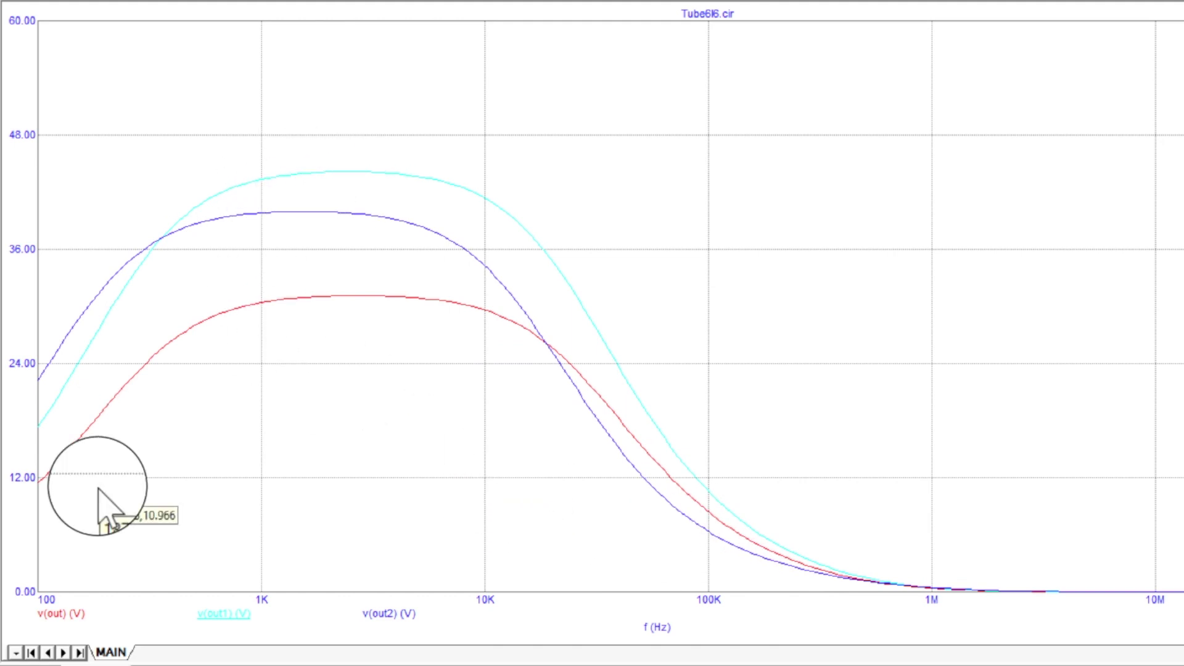
Set the v(out1) curve's line width to 3, apply it, and close the AC analysis.
double_click(220, 617)
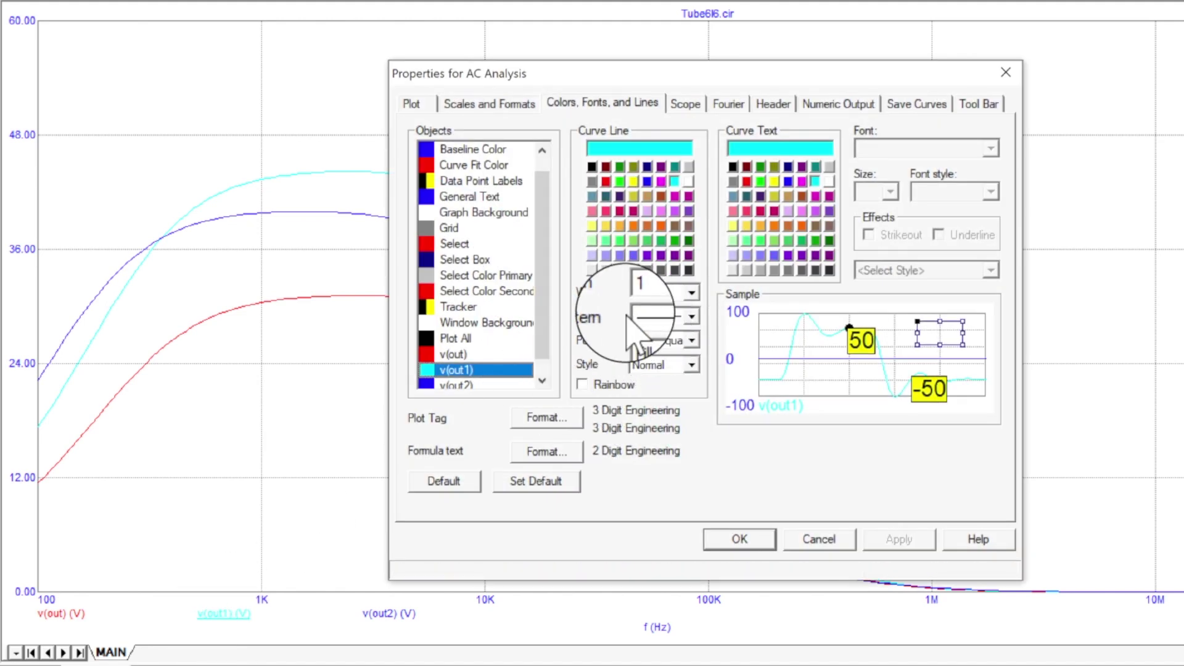
click(693, 294)
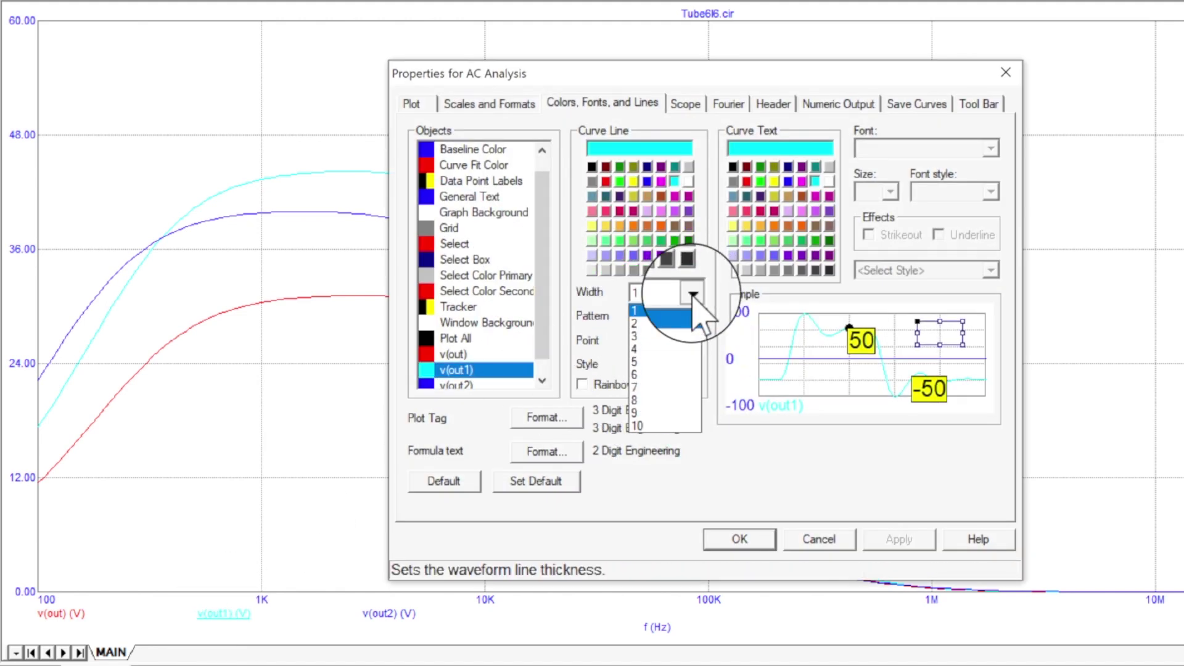
click(694, 336)
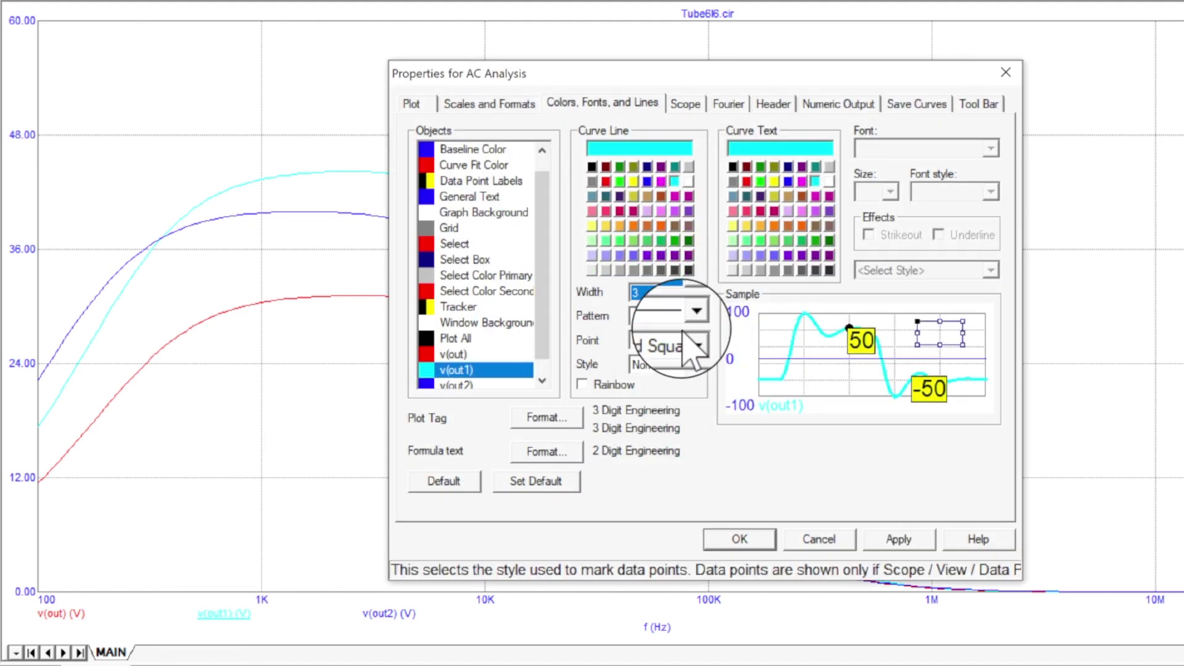
click(898, 541)
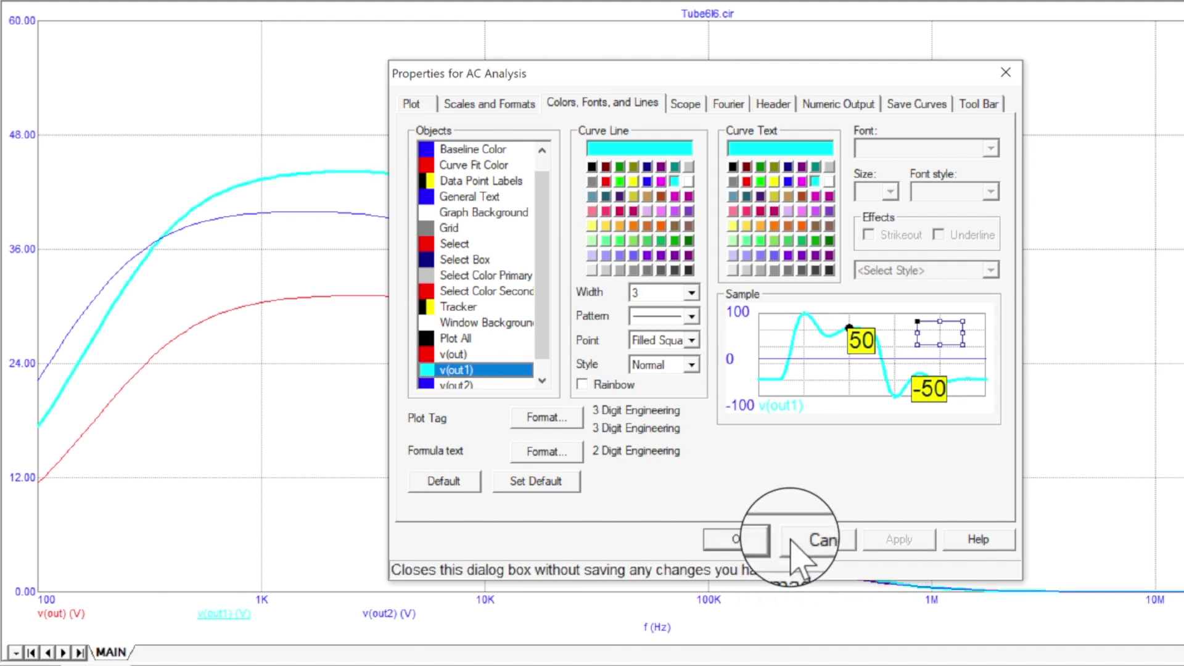
click(740, 542)
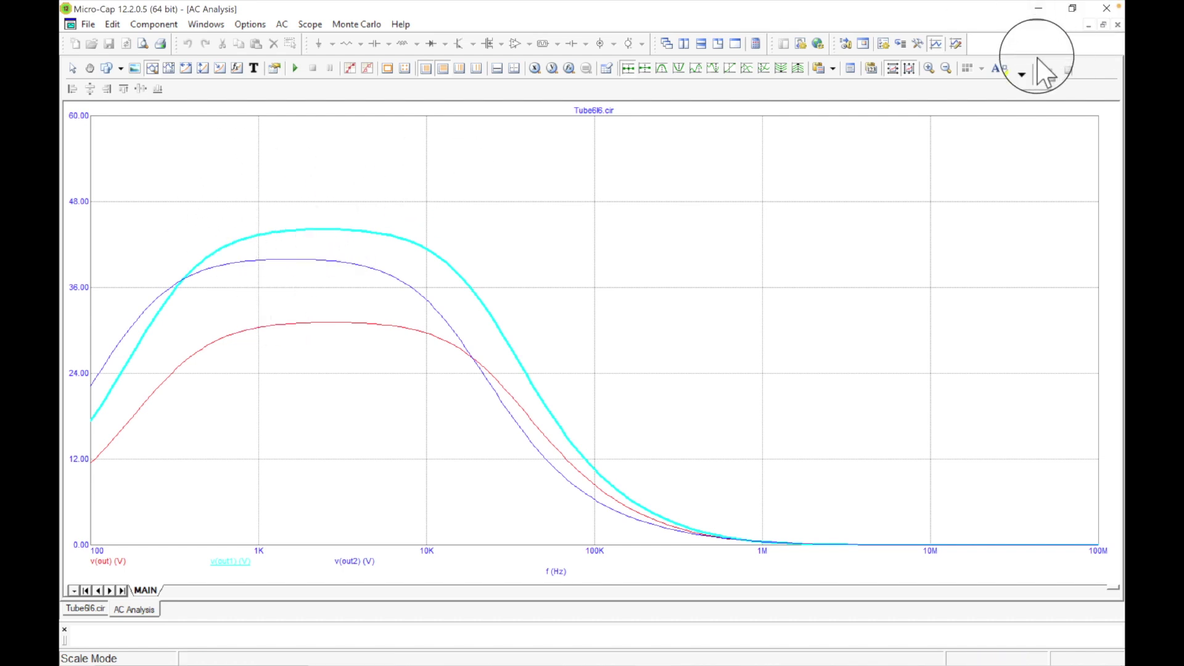
click(1117, 26)
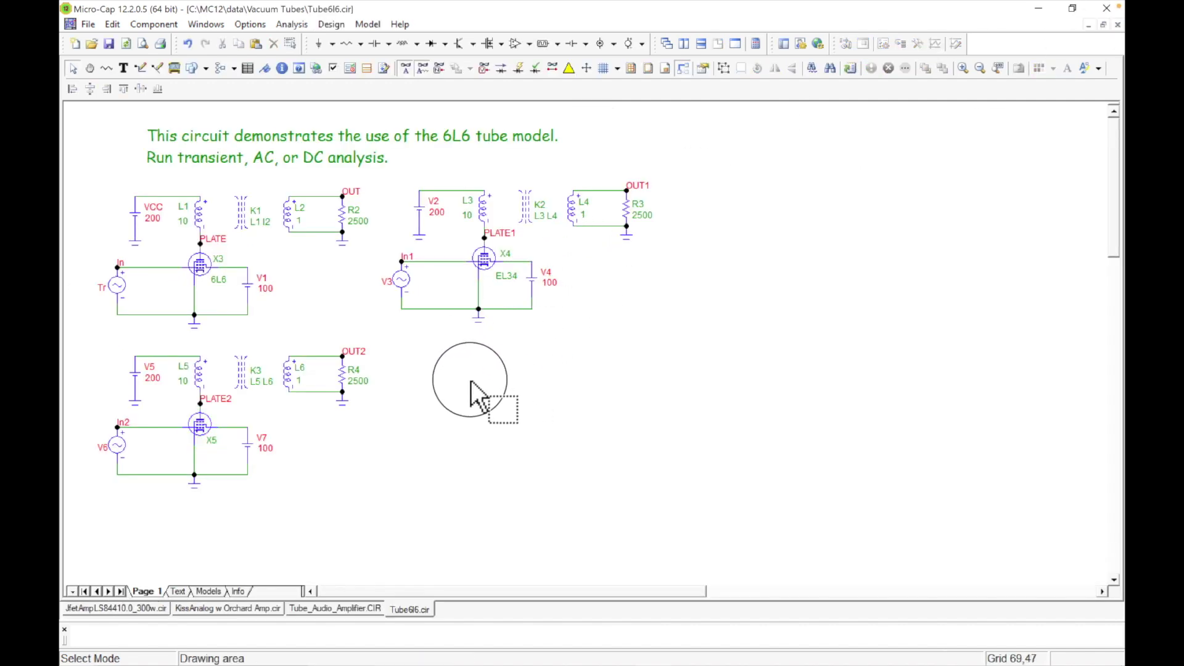
Copy the entire EL34 amplifier circuit and position the pasted copy directly below the original.
drag(671, 354, 383, 177)
click(443, 394)
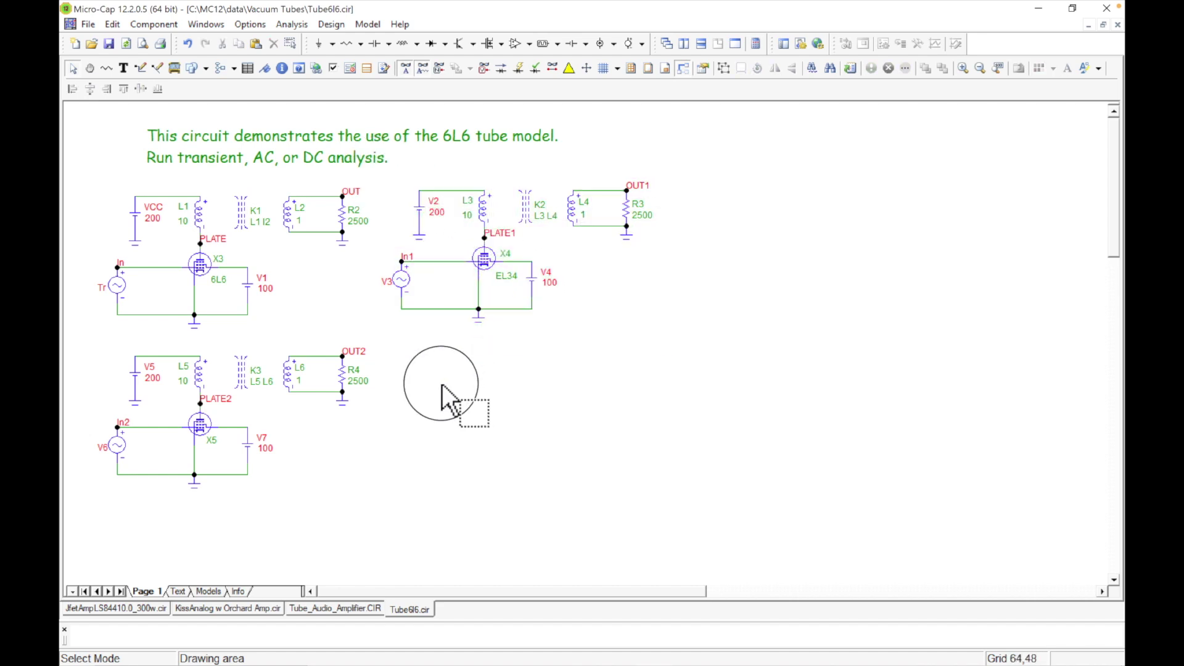
key(ctrl+v)
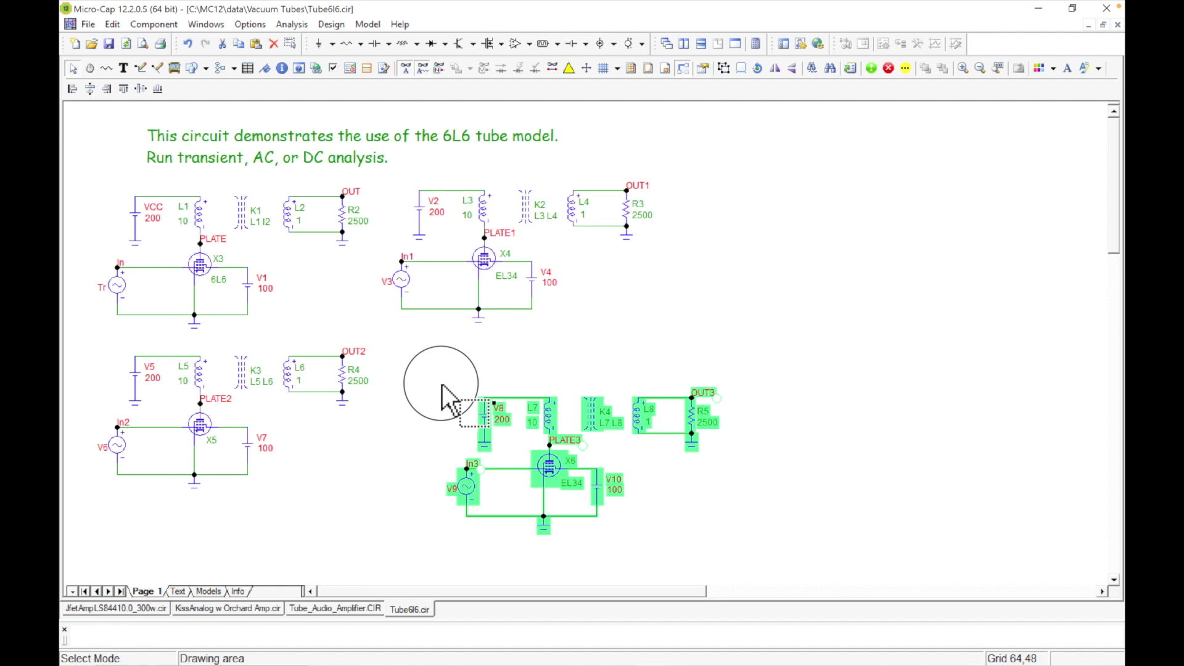
drag(537, 459, 477, 424)
click(621, 481)
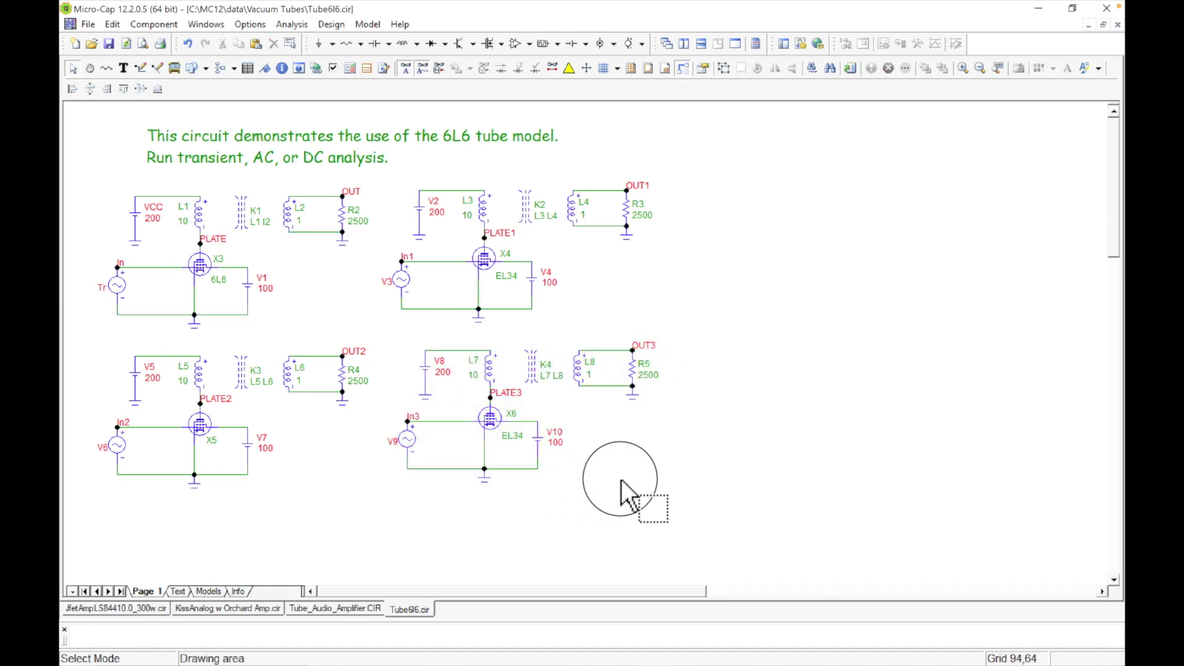
Cut the EL34 tube out of the copied amplifier circuit with the OUT3 output.
click(490, 421)
scroll(492, 422, down, 1)
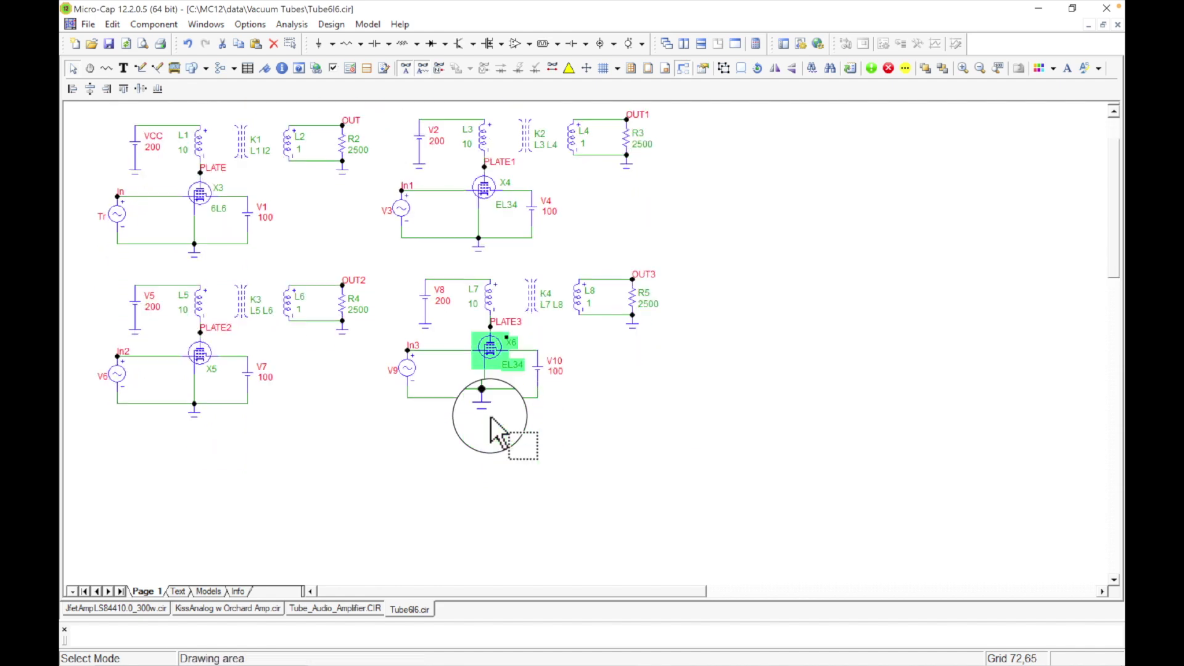
right_click(491, 425)
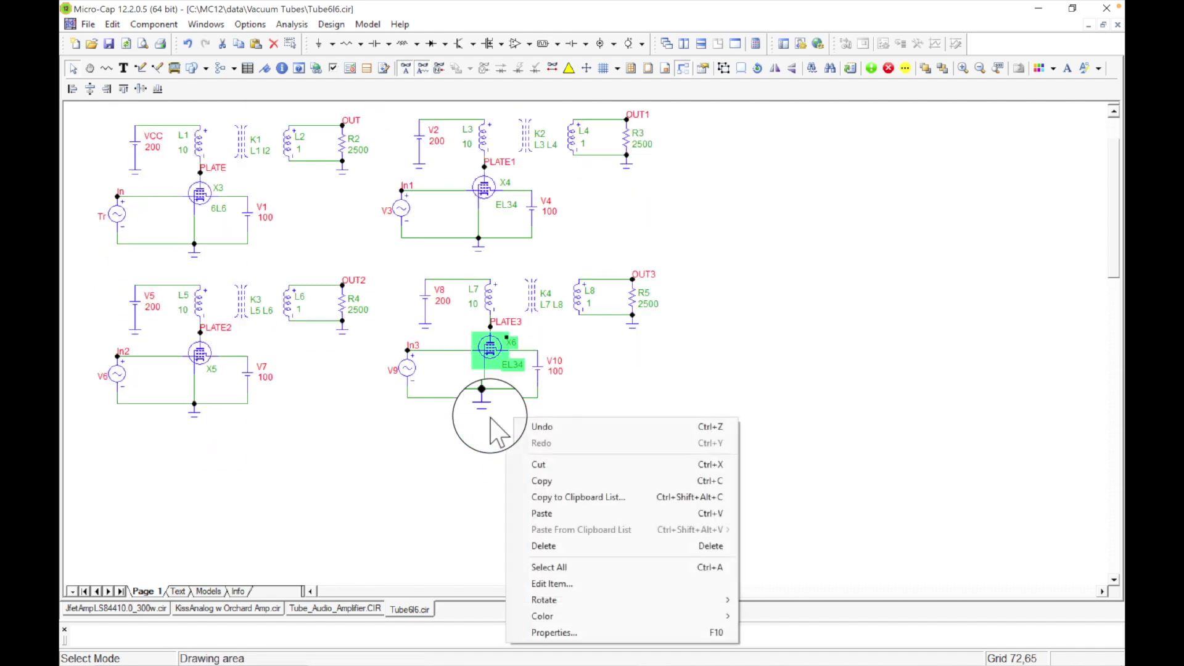
click(538, 465)
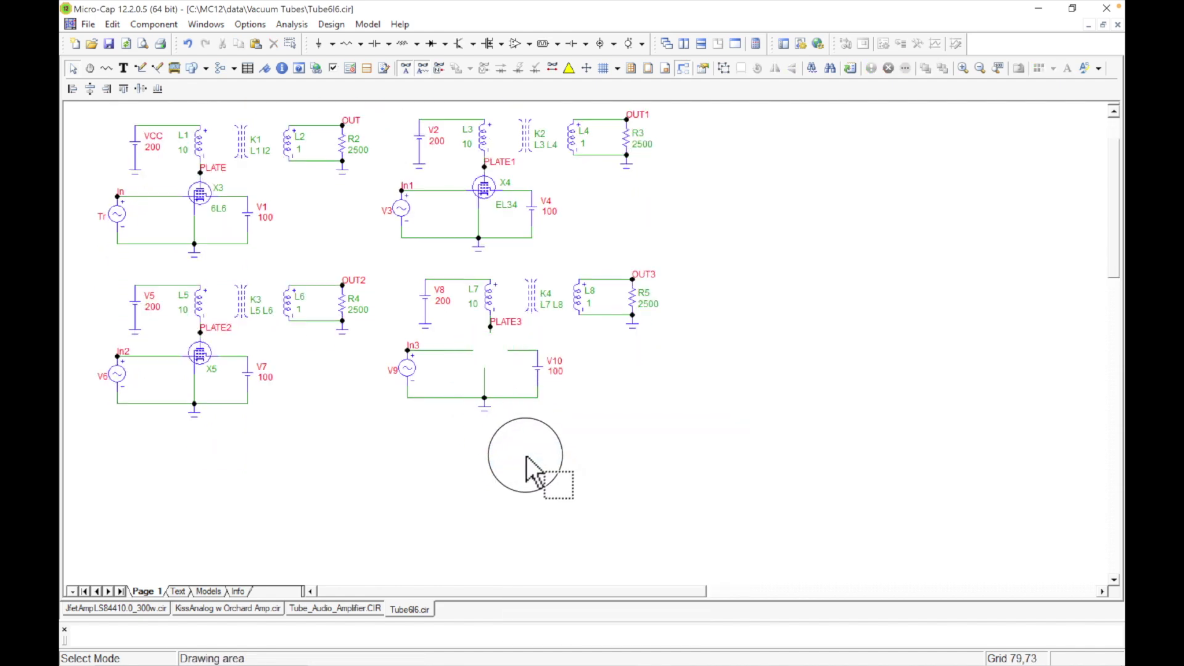
Search the component library for 6l6.
click(153, 24)
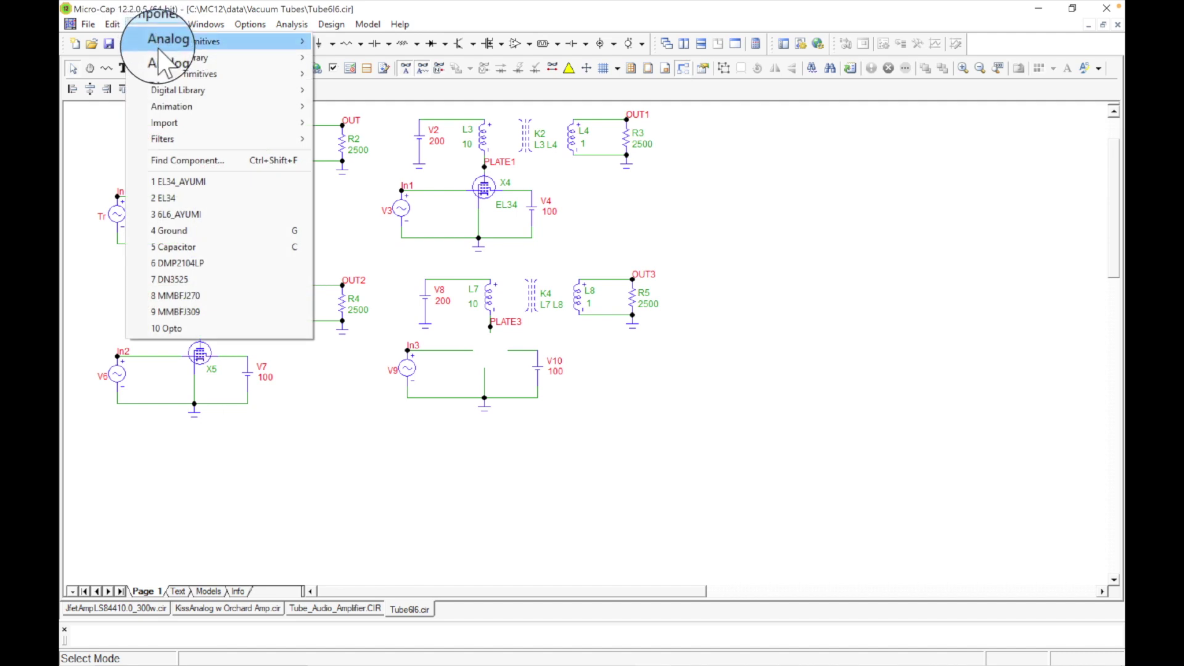
click(176, 162)
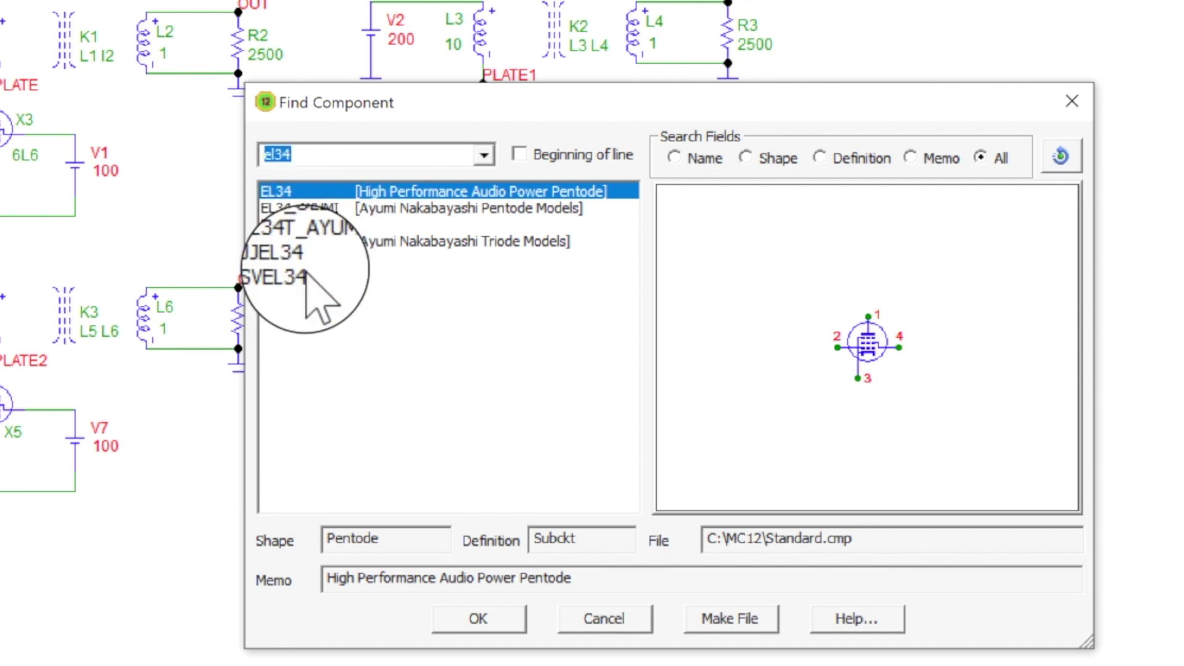
click(313, 156)
drag(313, 155, 258, 156)
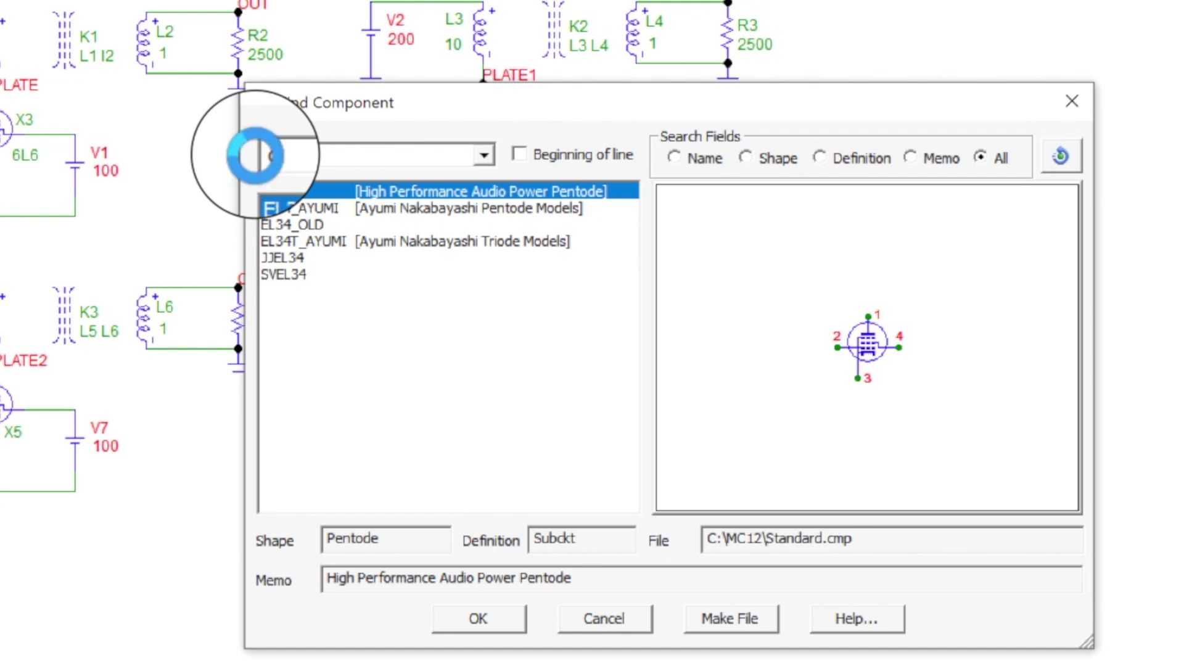
text(6l6)
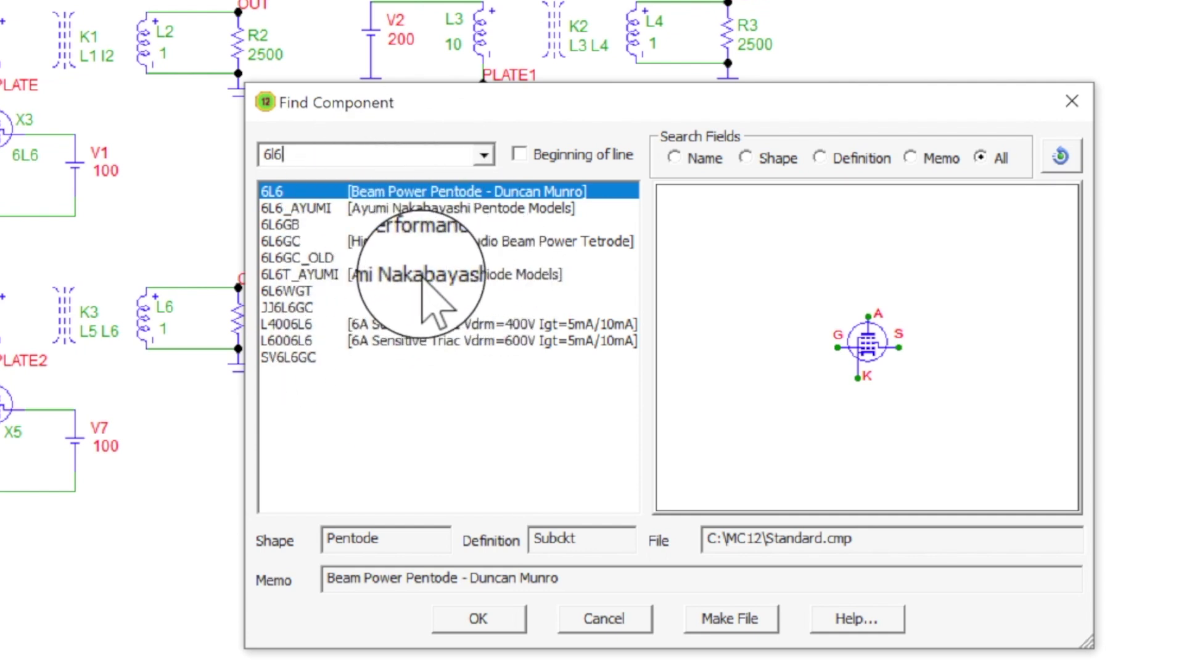
Choose the 6L6_AYUMI pentode model and place it in the tube gap of the OUT3 circuit.
click(413, 243)
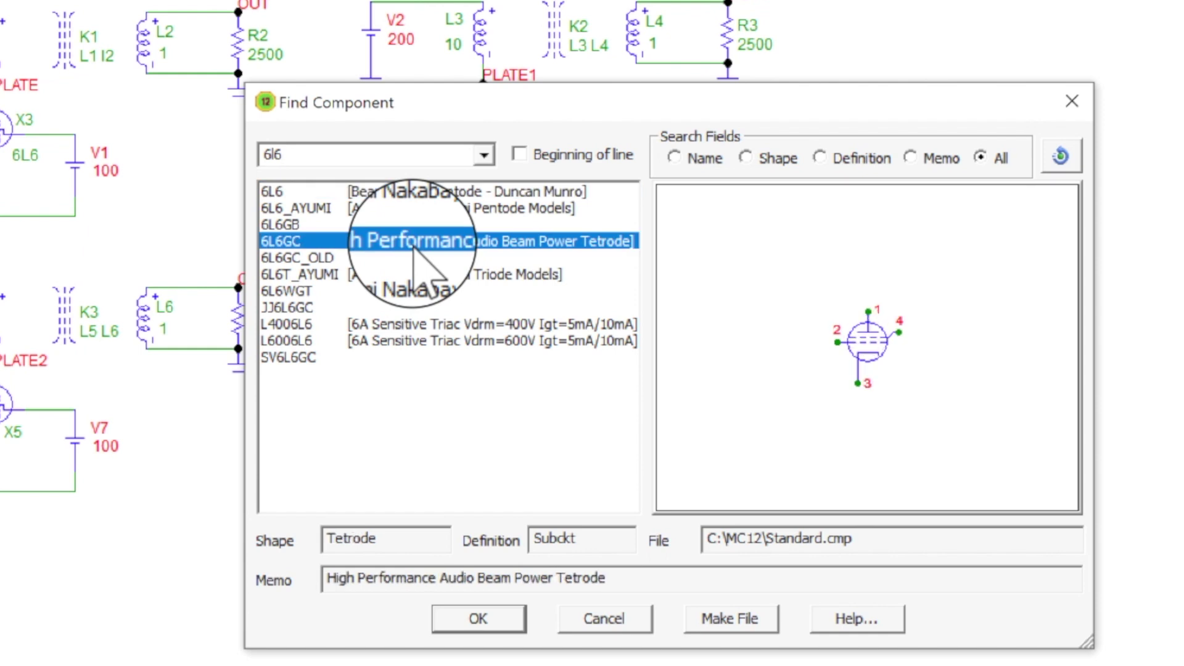
click(417, 275)
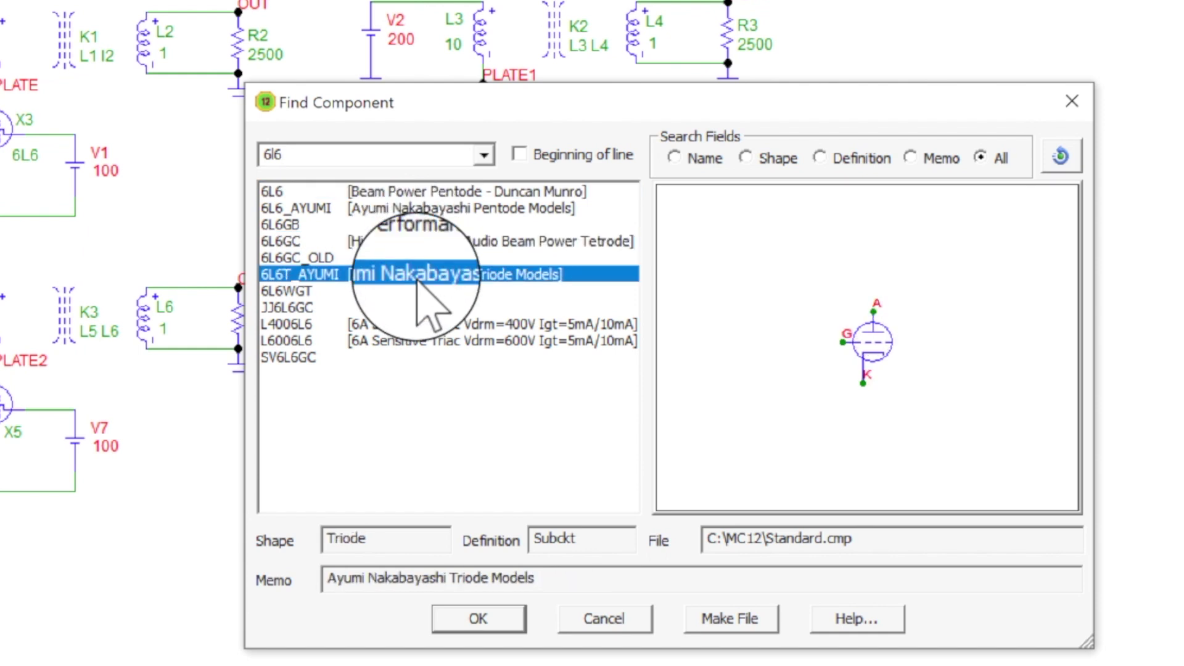
click(417, 241)
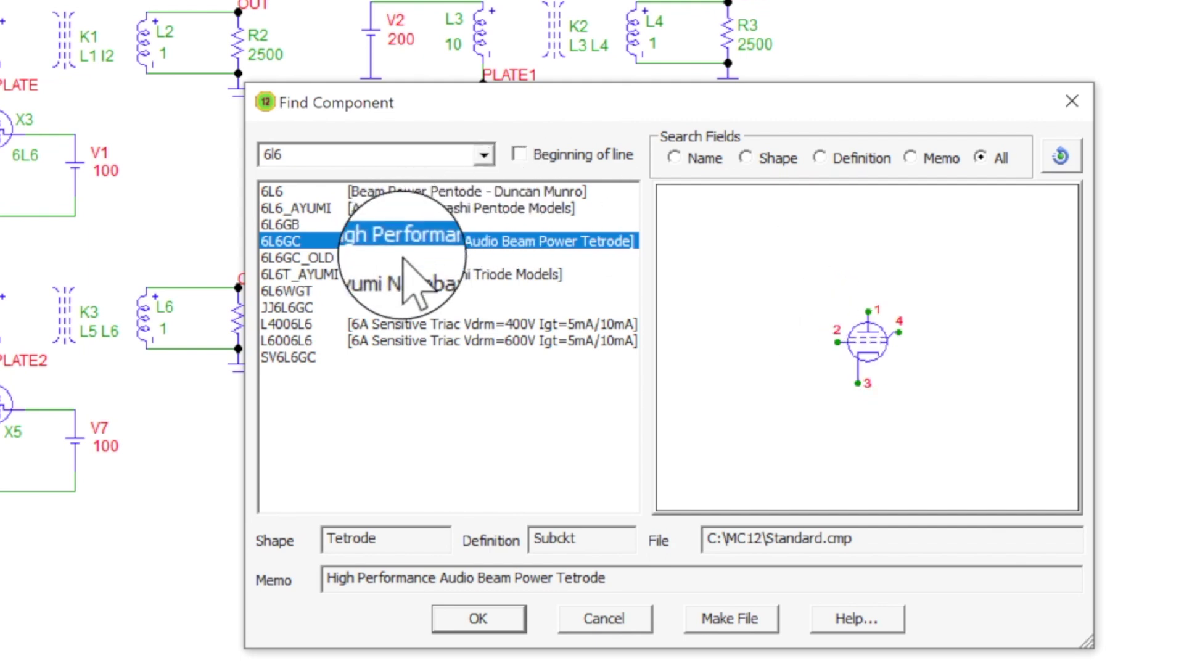
click(345, 274)
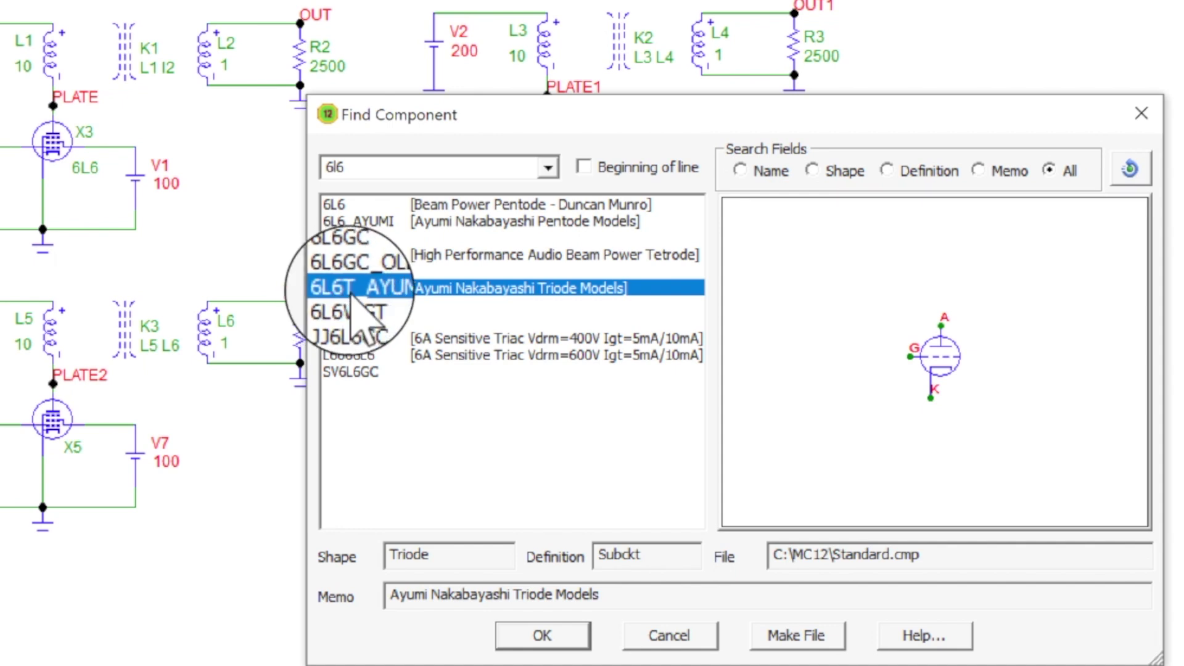
click(458, 222)
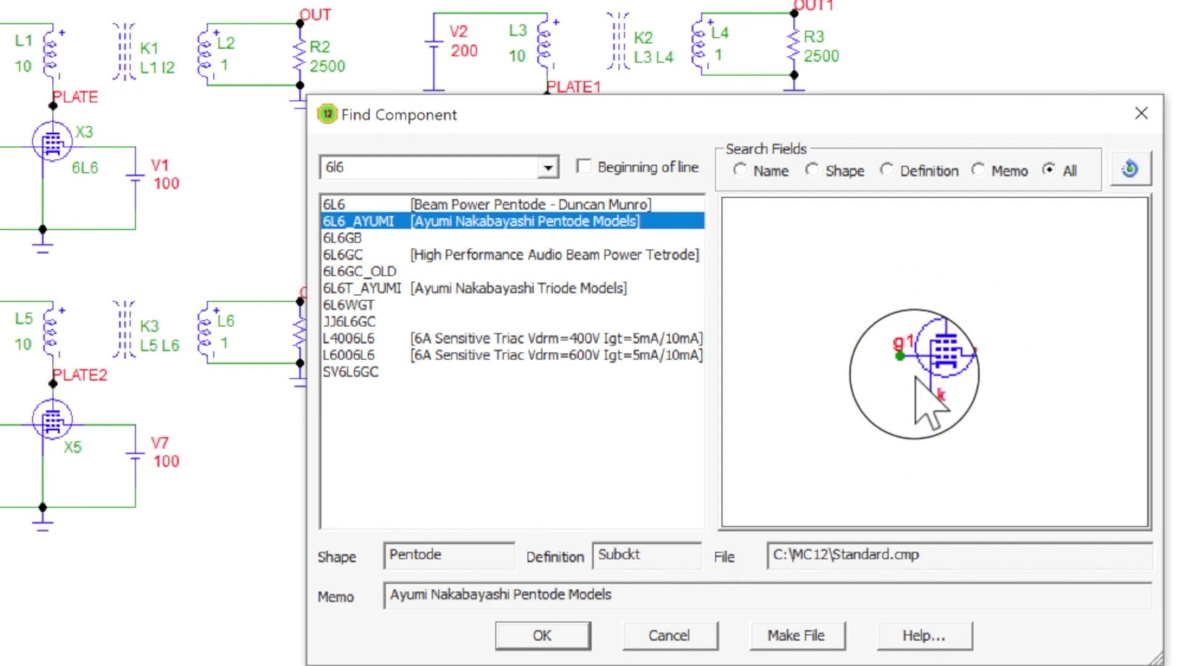
click(542, 635)
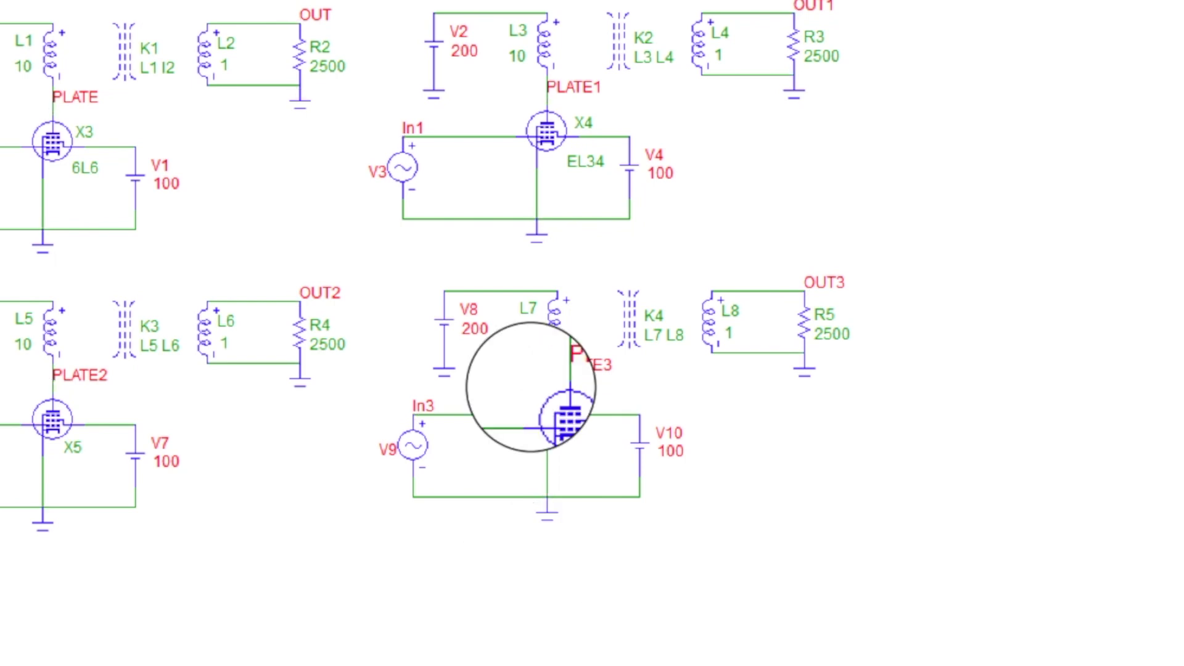
click(531, 387)
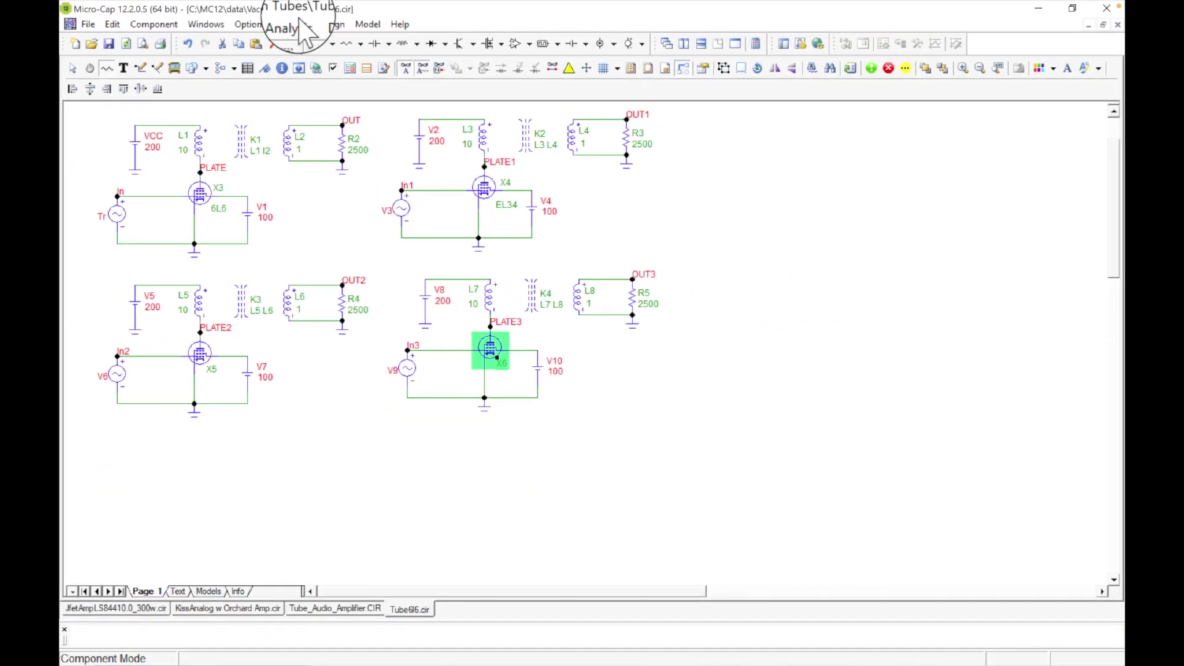
Add a fourth curve to the AC analysis limits and move it below the v(out2) curve.
click(297, 24)
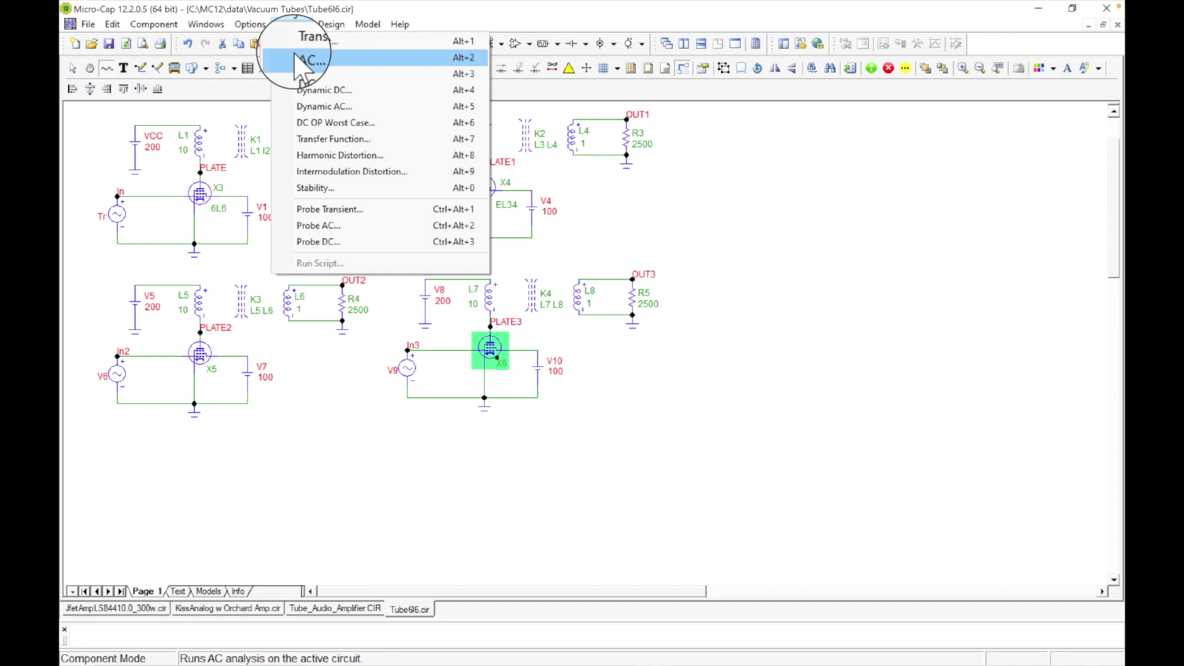
click(294, 56)
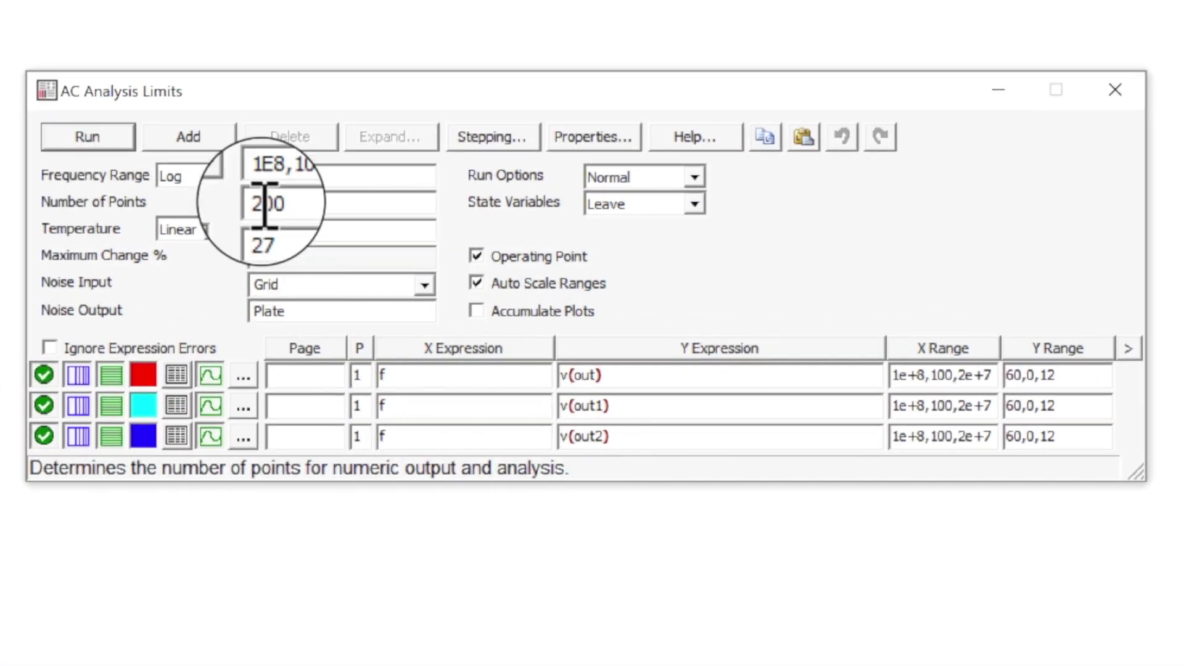
click(188, 136)
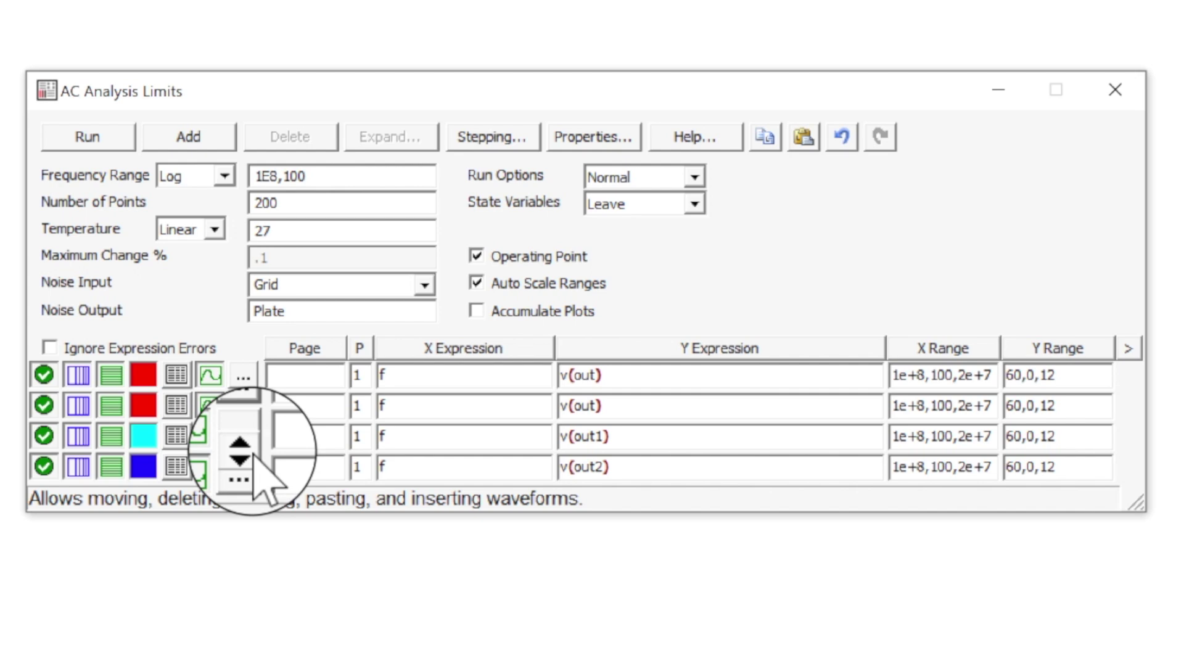
mouse_move(253, 455)
mouse_down()
mouse_move(240, 463)
mouse_move(251, 475)
mouse_up()
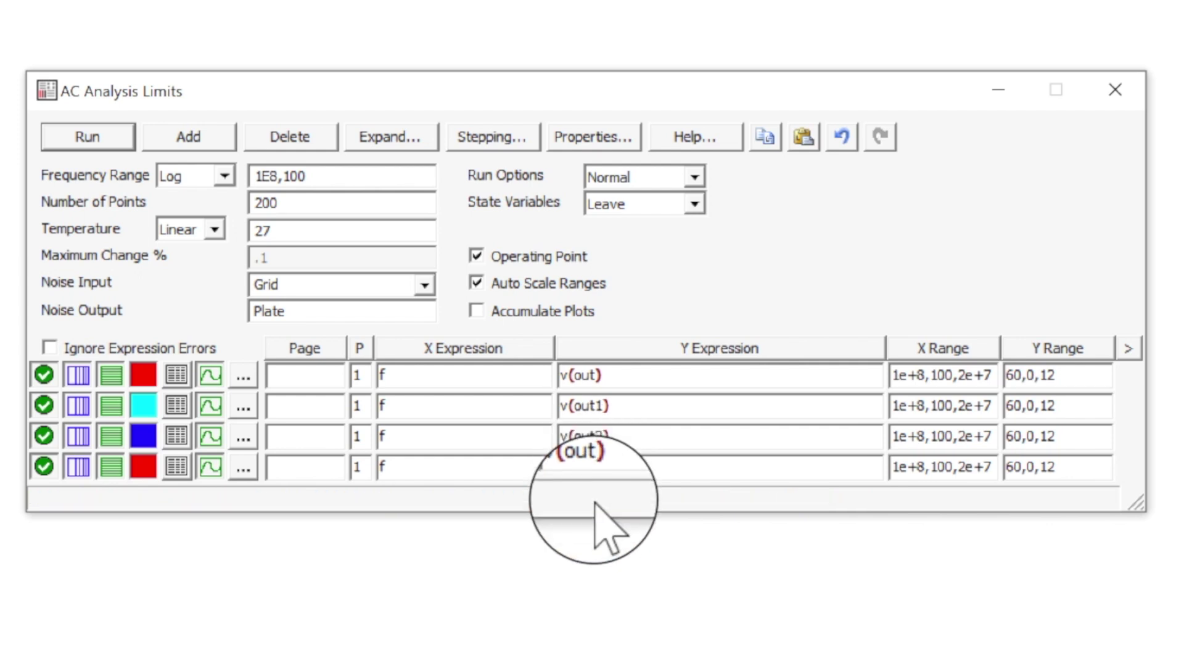
Set the fourth curve's Y expression to v(out3).
click(618, 467)
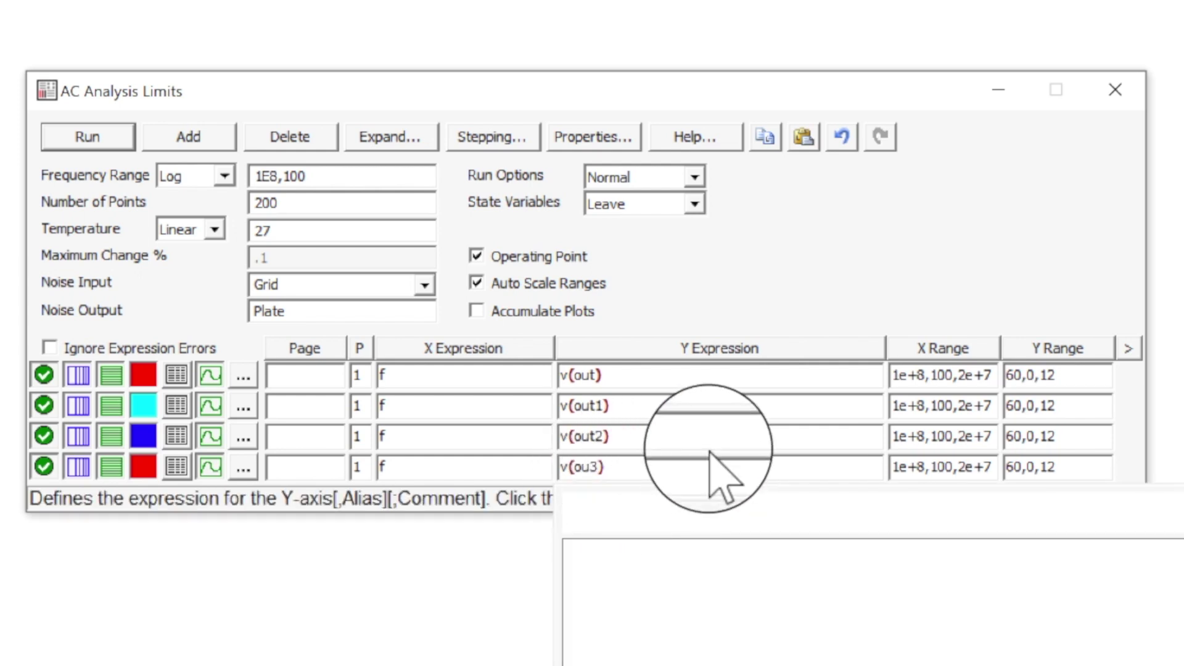
click(631, 383)
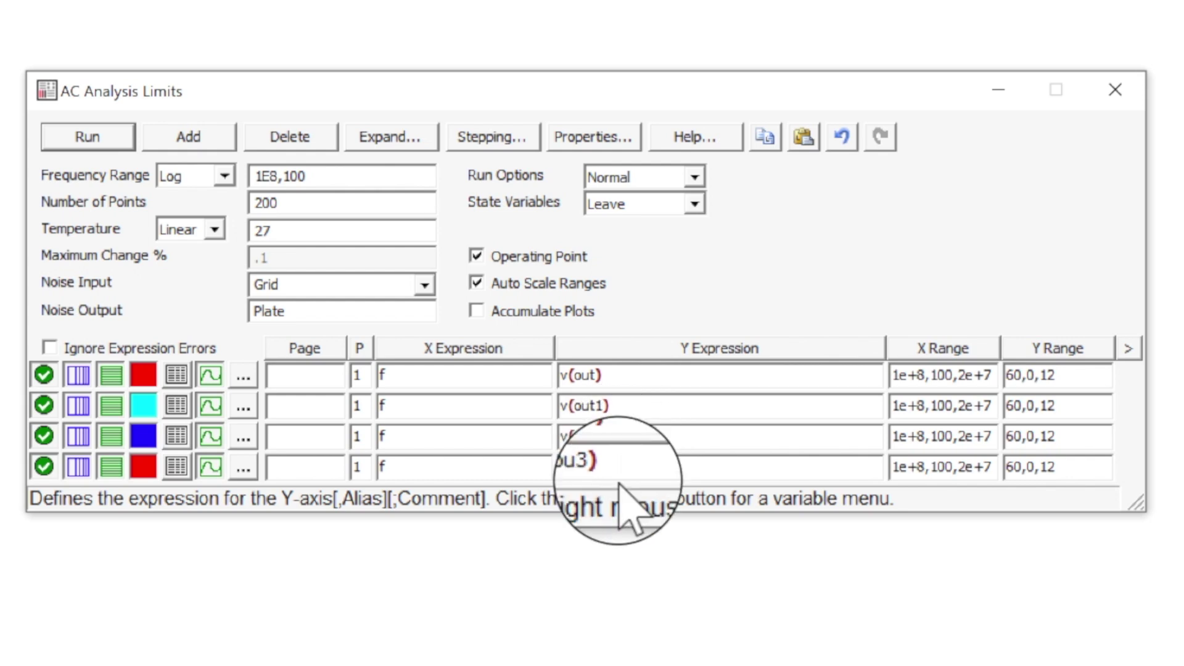
click(577, 472)
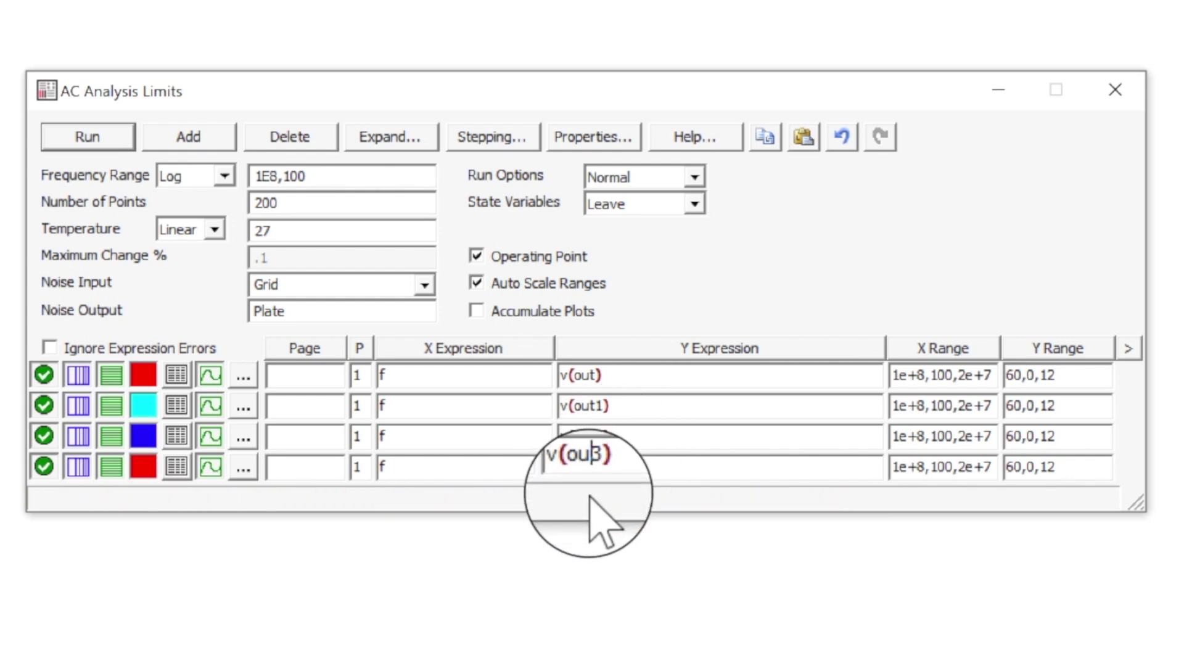
text(t)
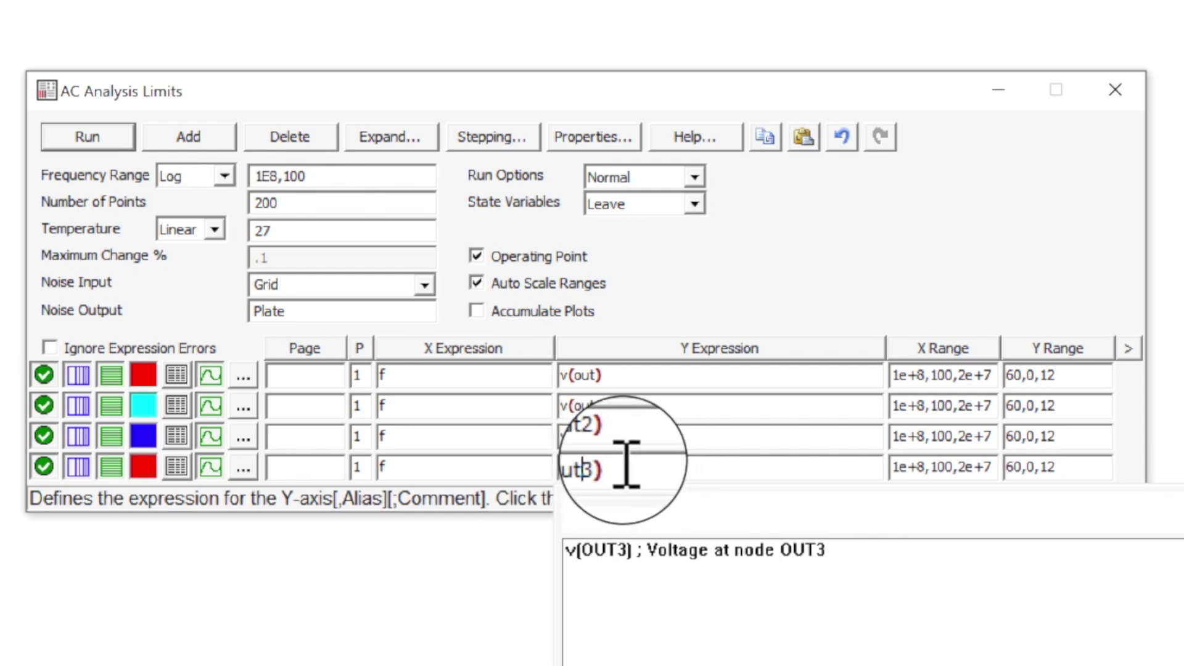
click(657, 462)
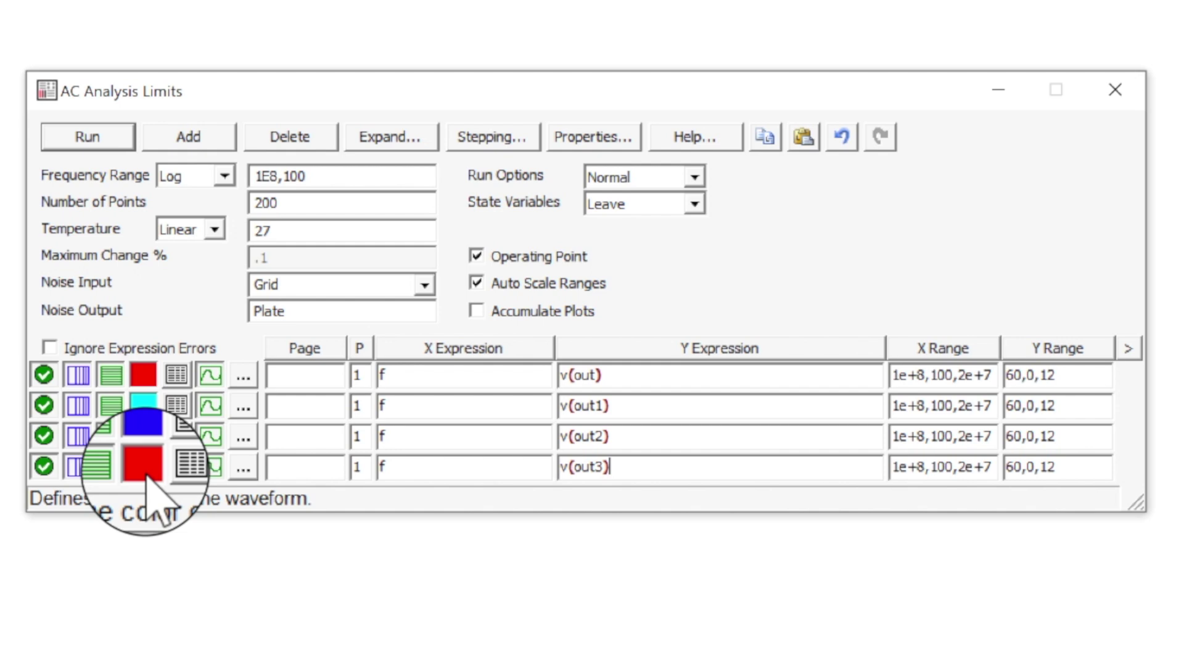
Set the v(out3) curve's color to green and run the AC analysis.
click(143, 466)
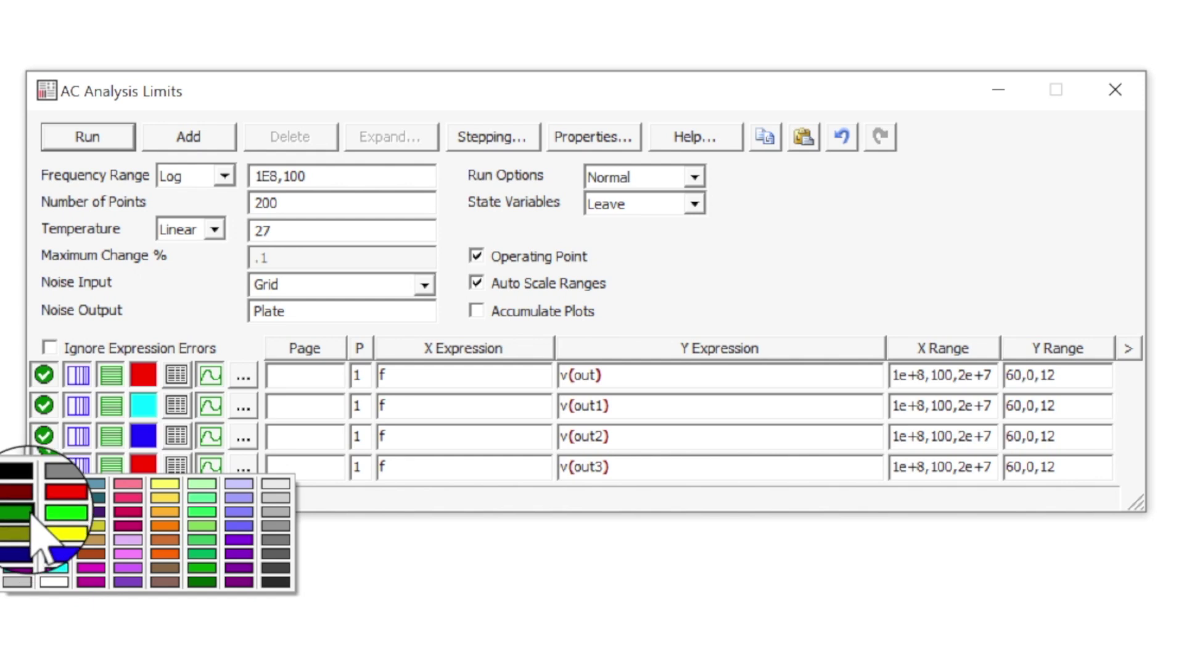
click(26, 546)
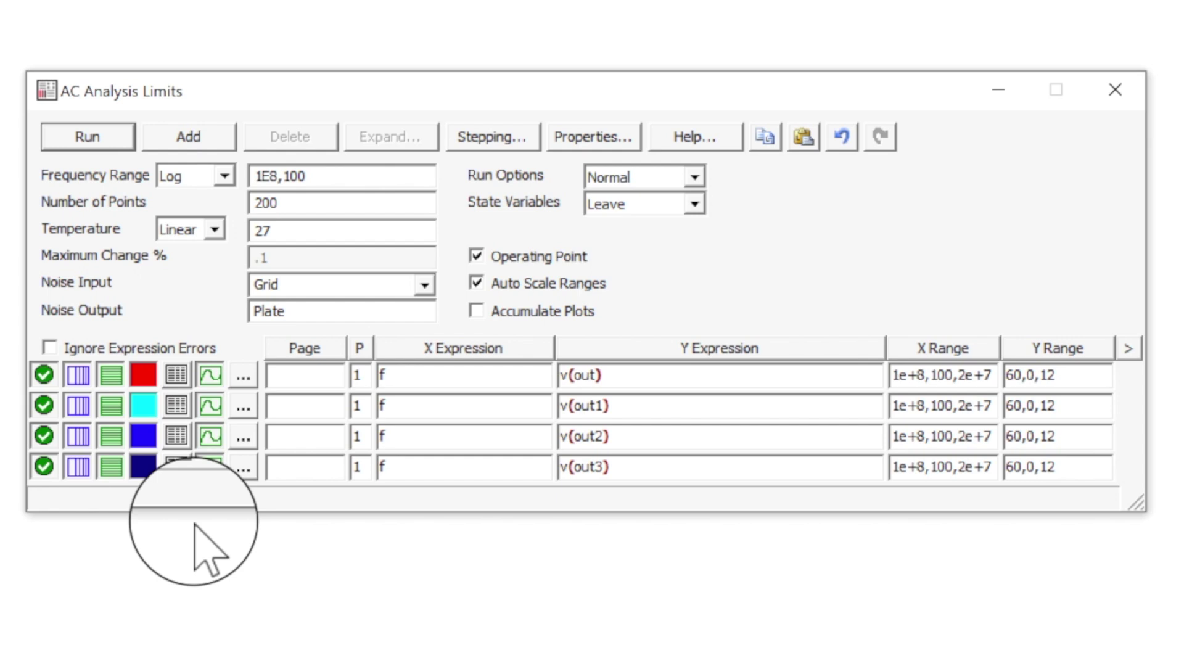
click(147, 469)
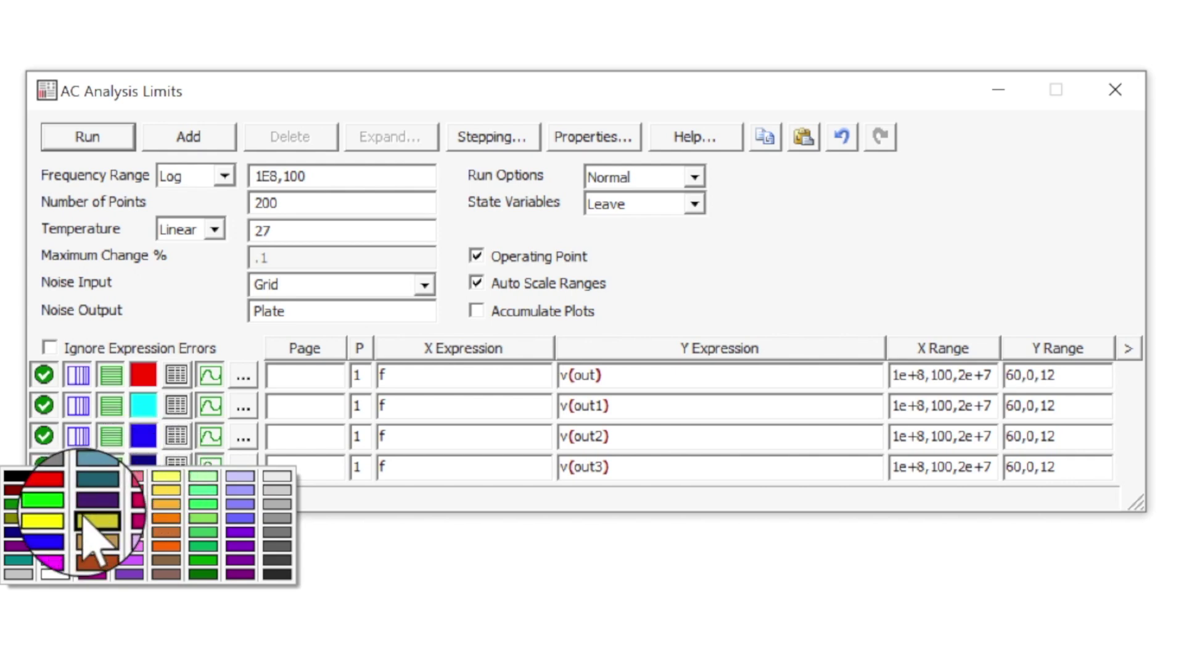
click(199, 532)
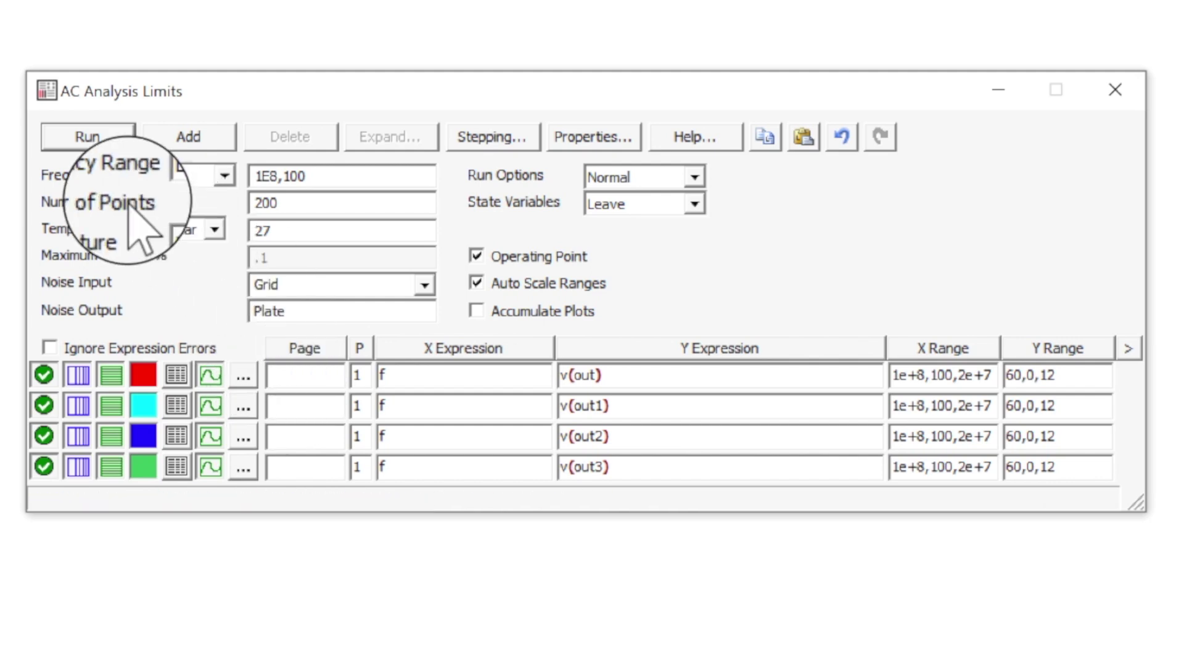
click(94, 146)
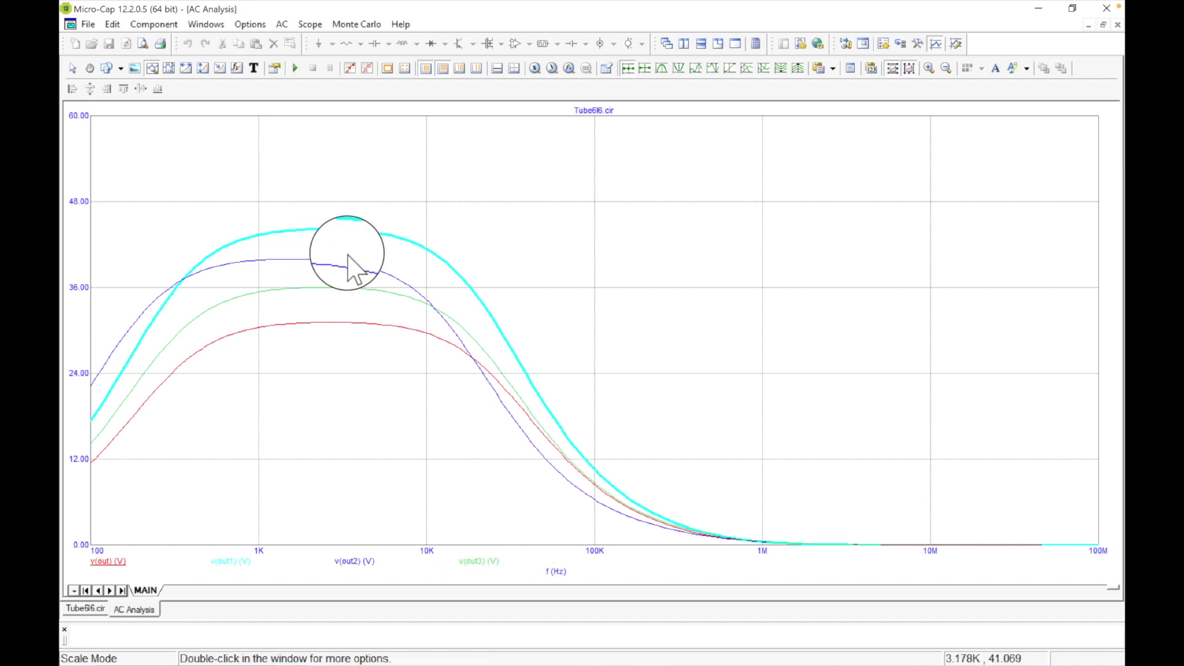
Set the v(out) curve's line width to 3 and apply it to the plot.
double_click(470, 567)
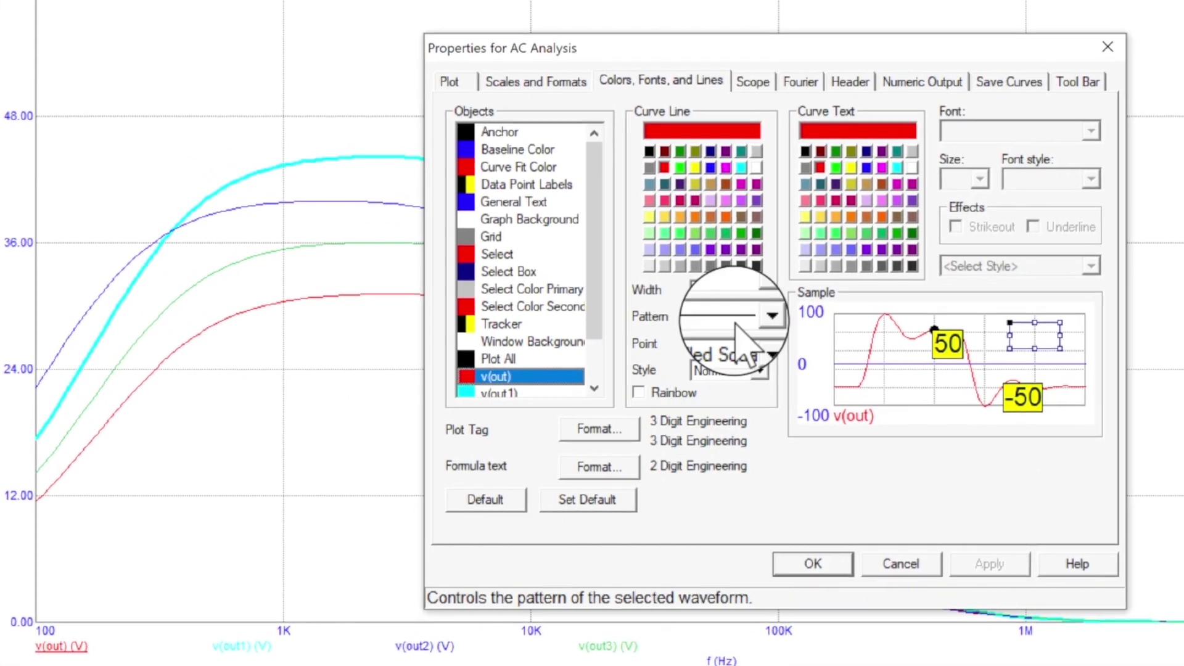
click(768, 283)
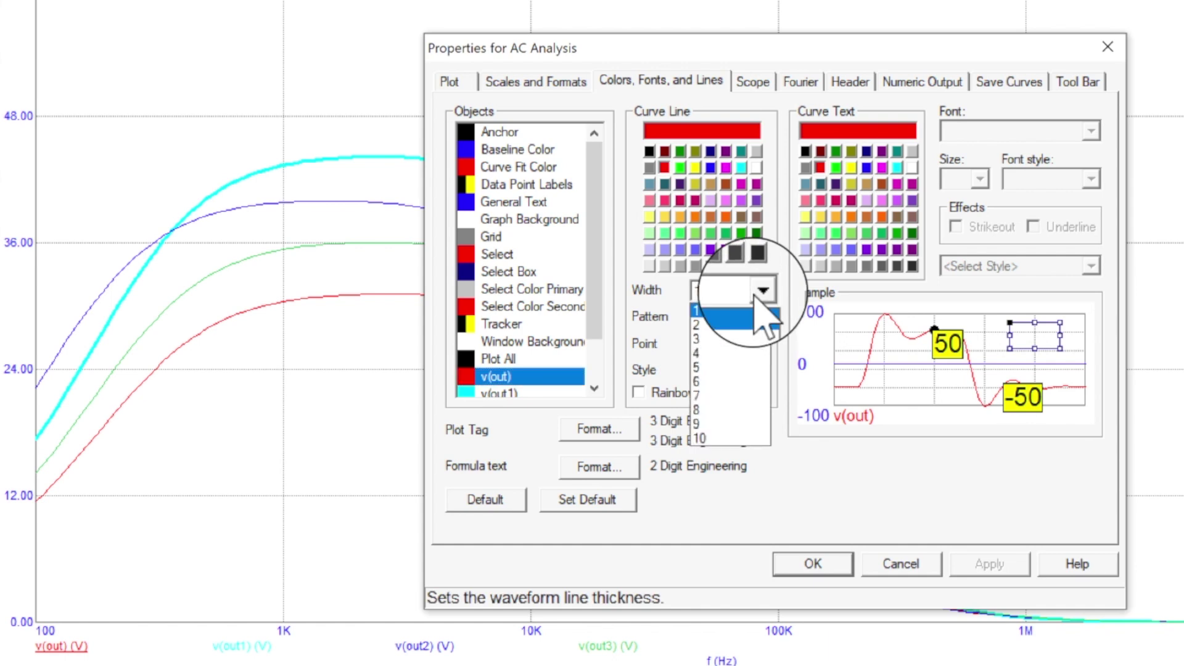
click(748, 338)
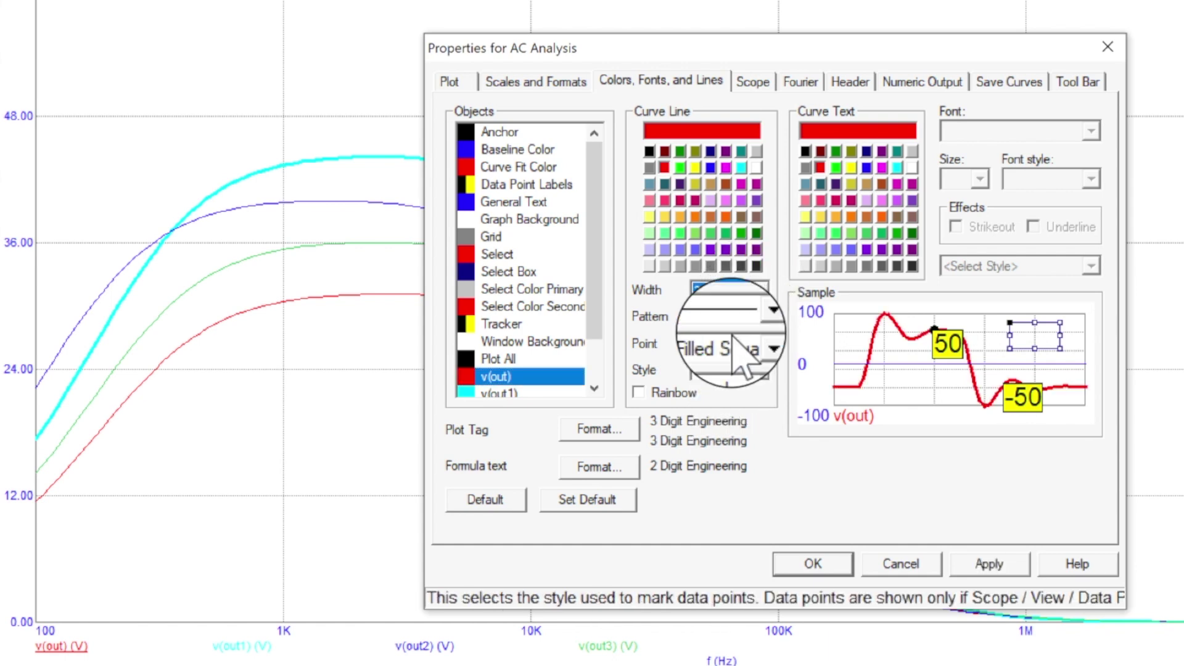
click(987, 564)
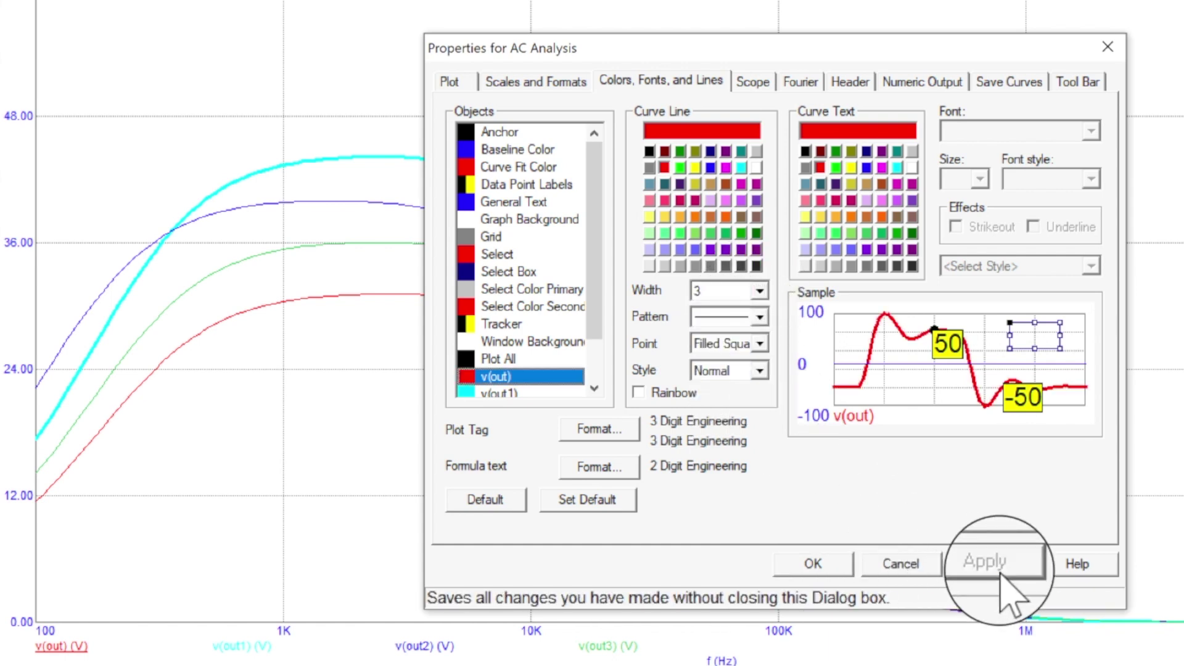
click(813, 565)
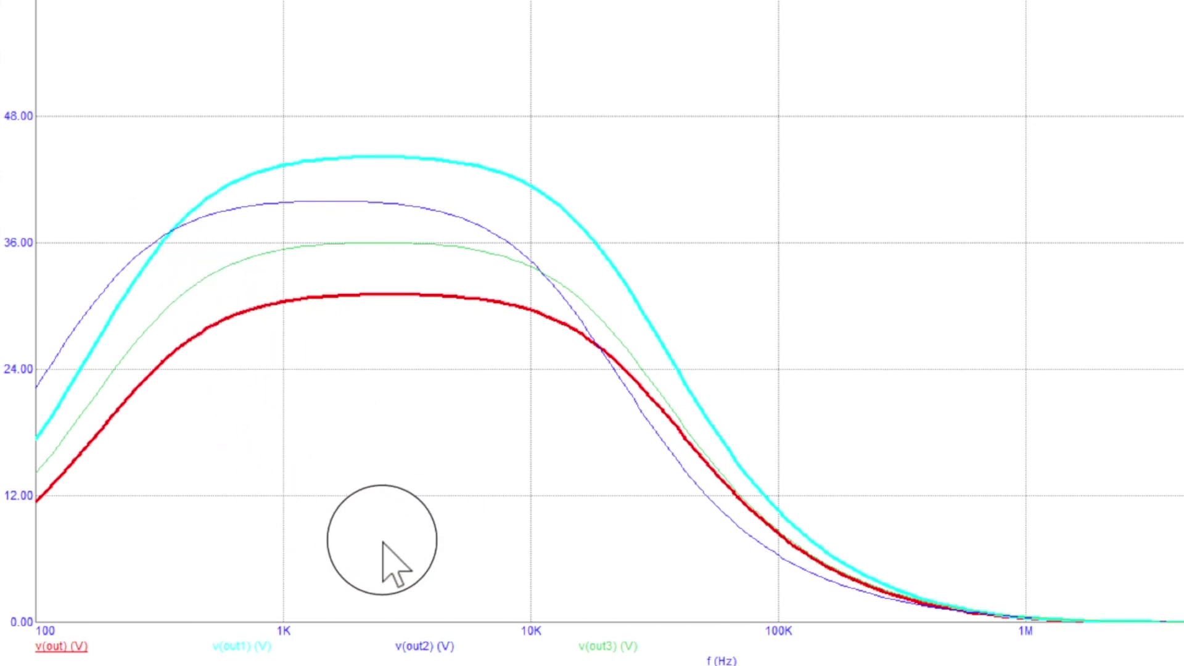
Set the v(out3) curve's line width to 3 and apply it to the plot.
double_click(607, 649)
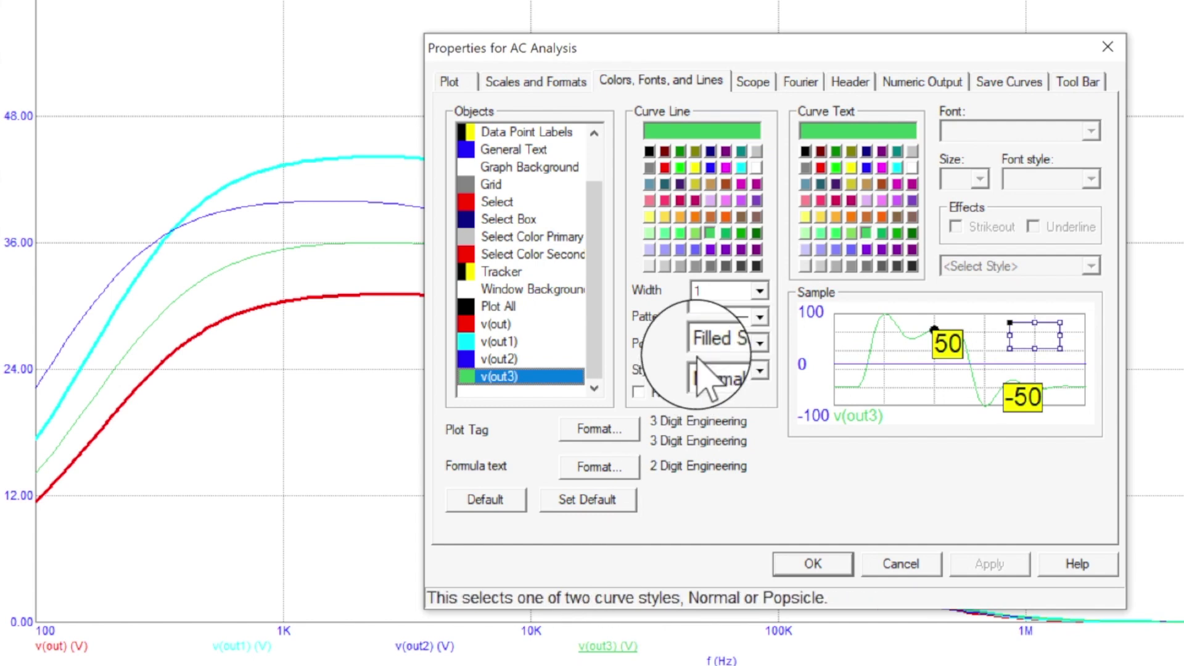
click(759, 291)
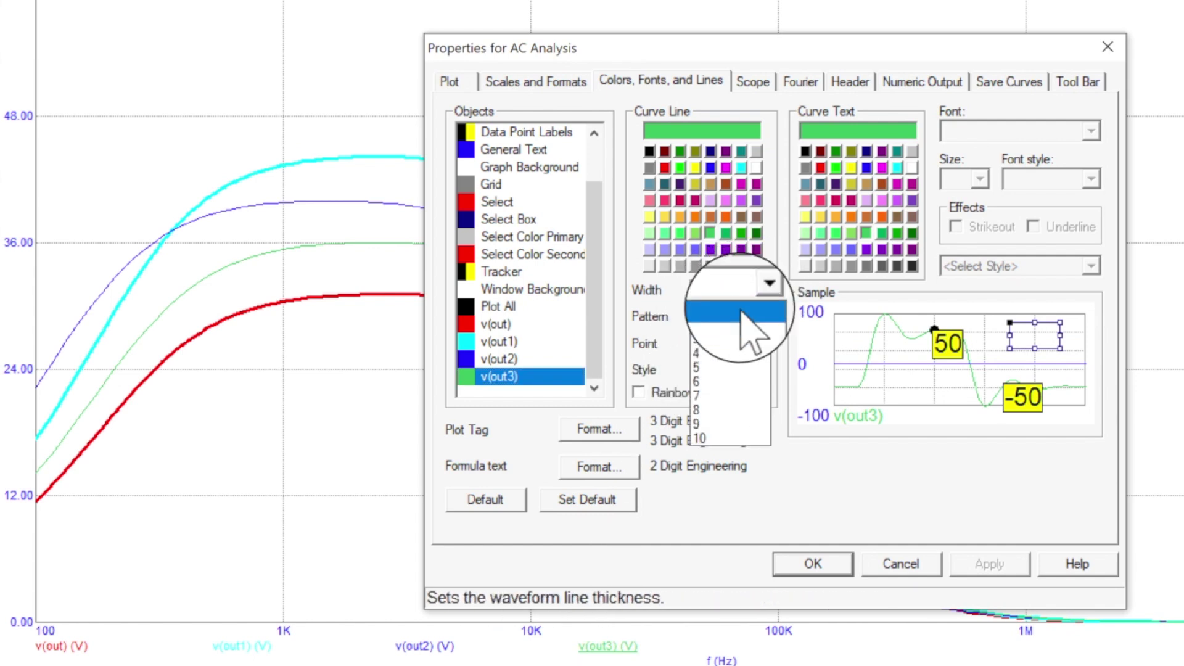
click(740, 338)
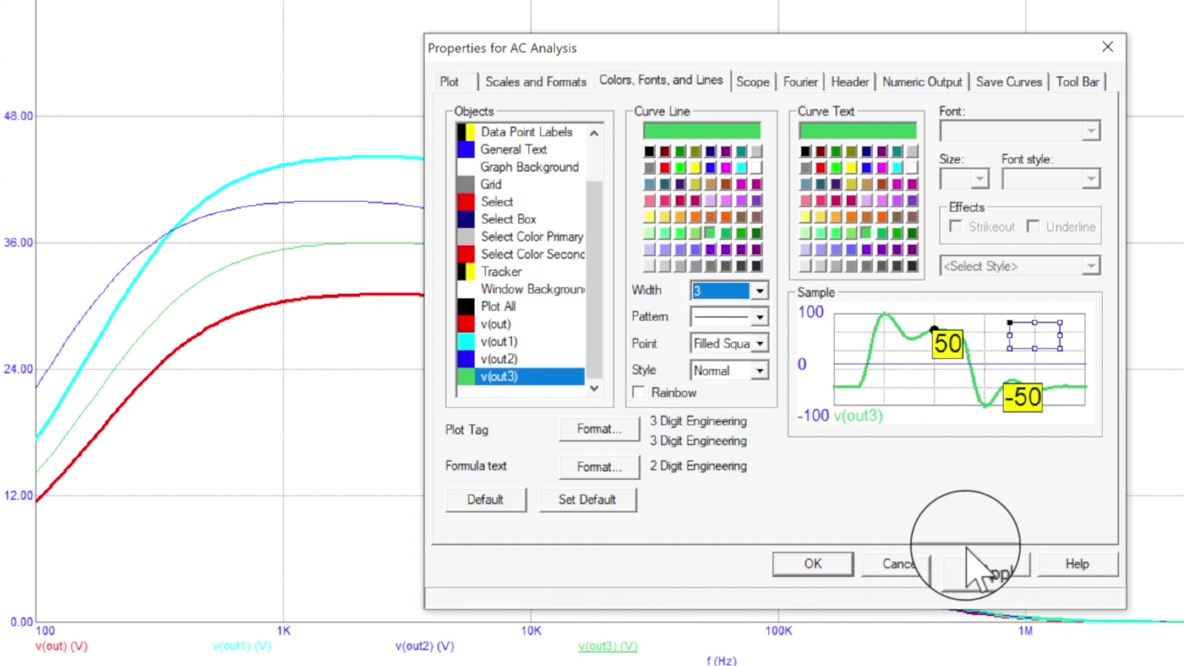
click(990, 564)
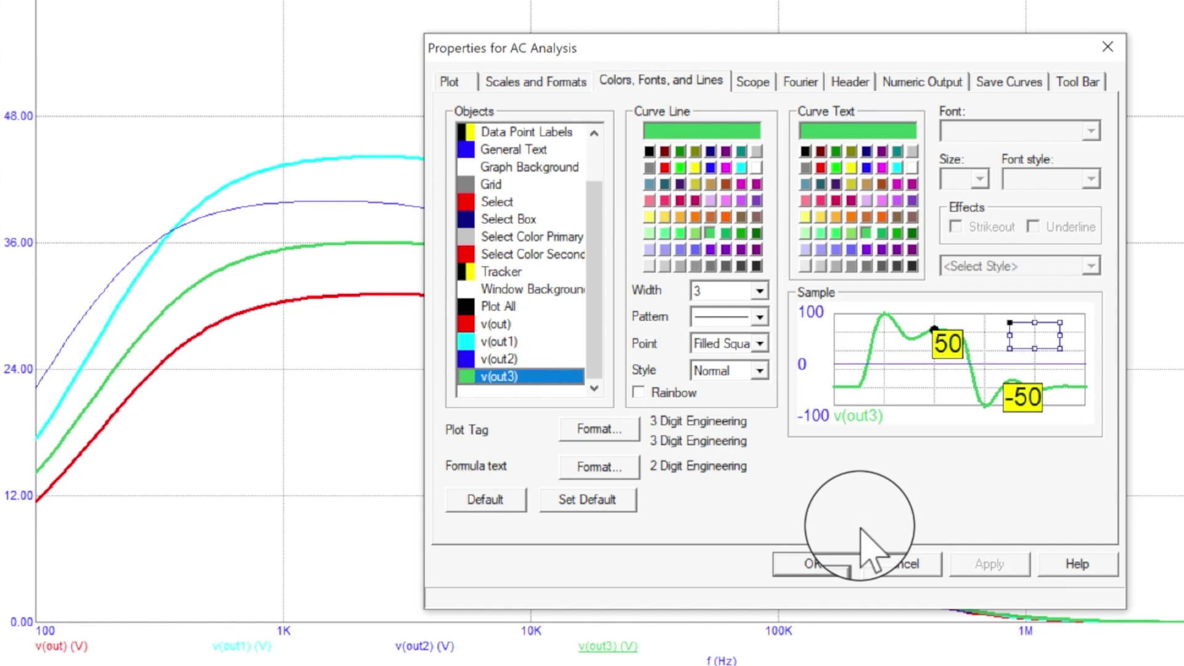
click(834, 563)
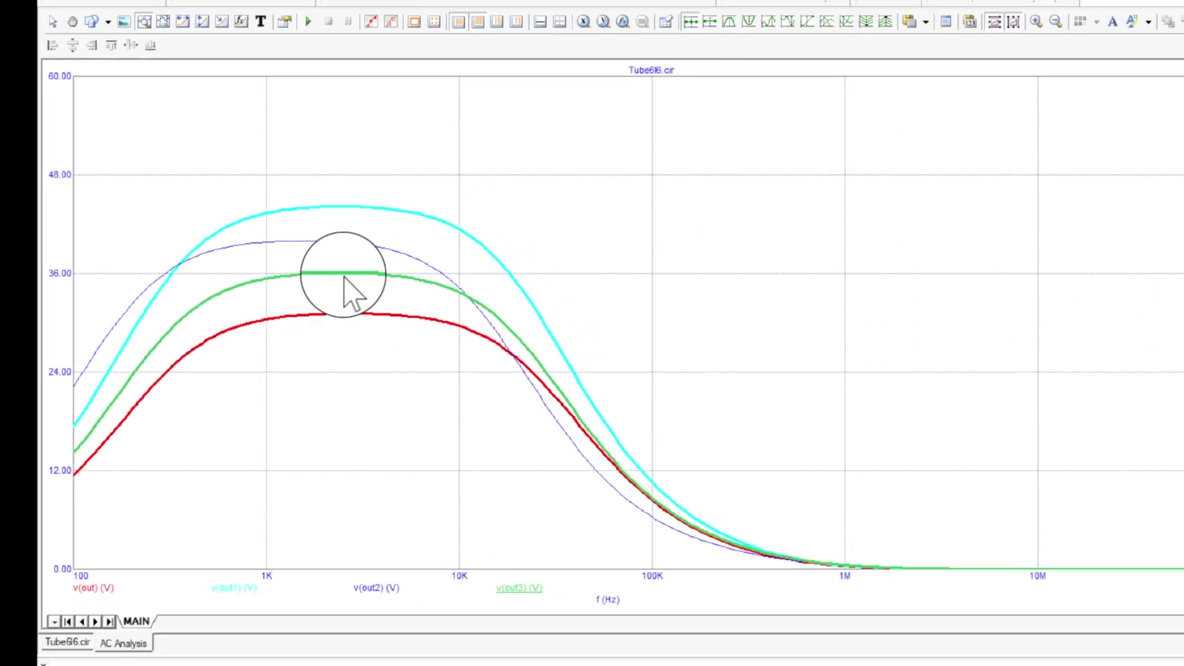
mouse_move(351, 247)
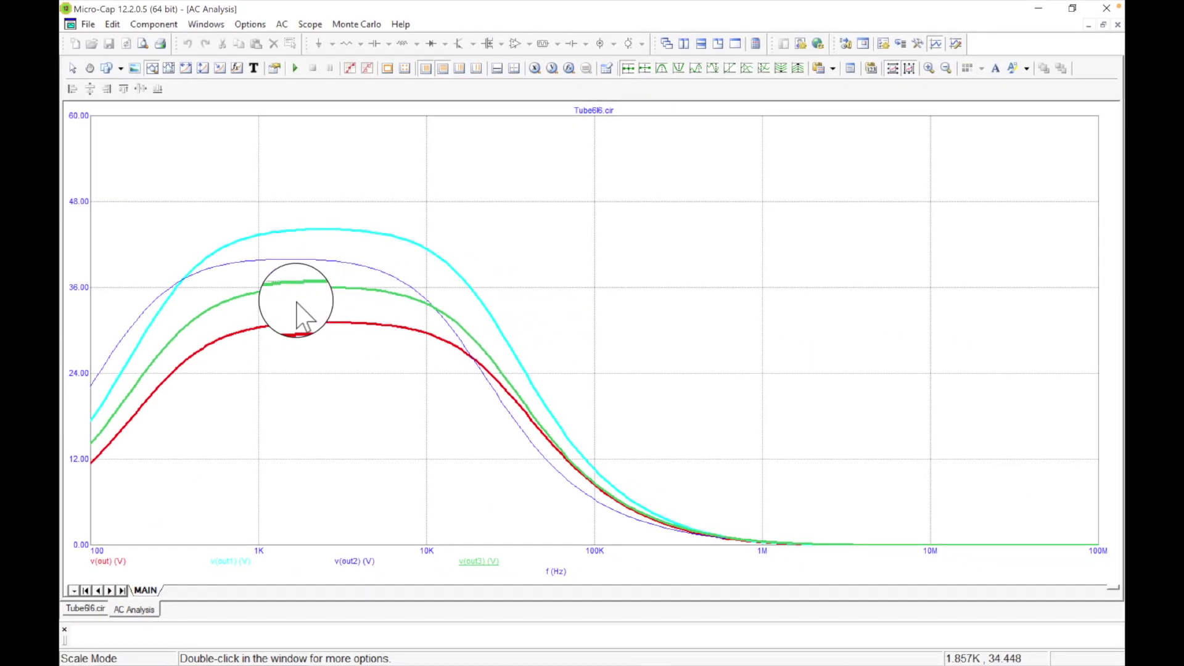